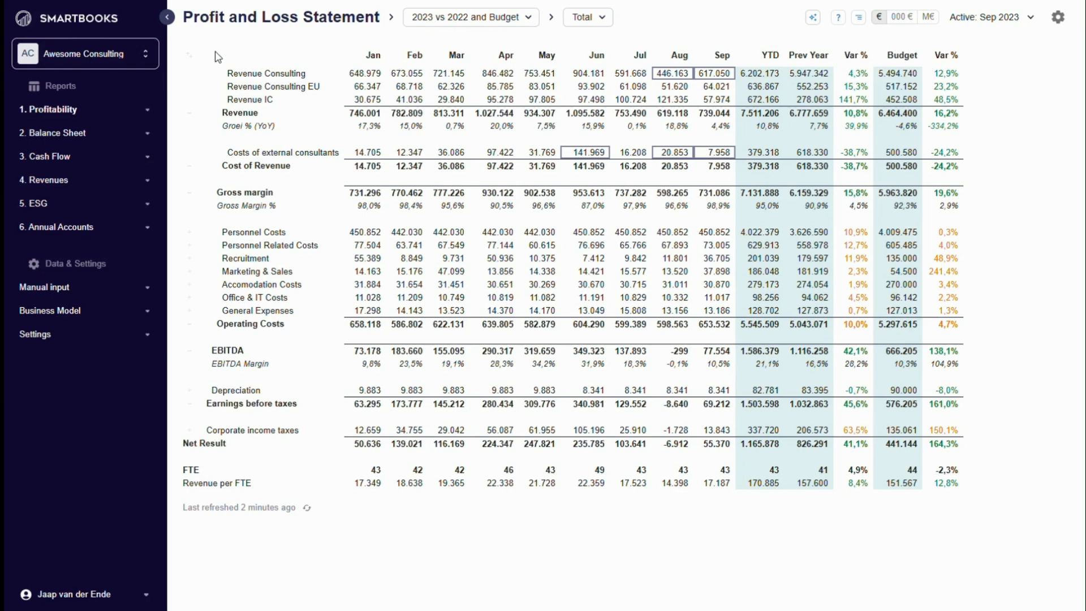
# - Review the AI findings for the Profit and Loss Statement, switch the first finding's highlighting off and on again, and close the findings
pyautogui.click(812, 20)
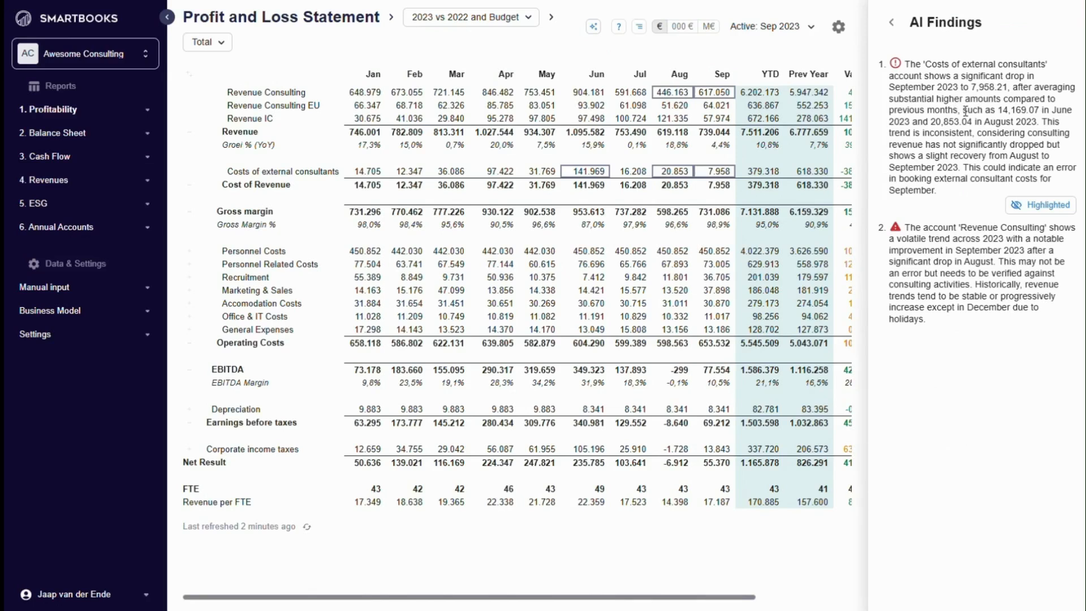
pyautogui.click(1057, 209)
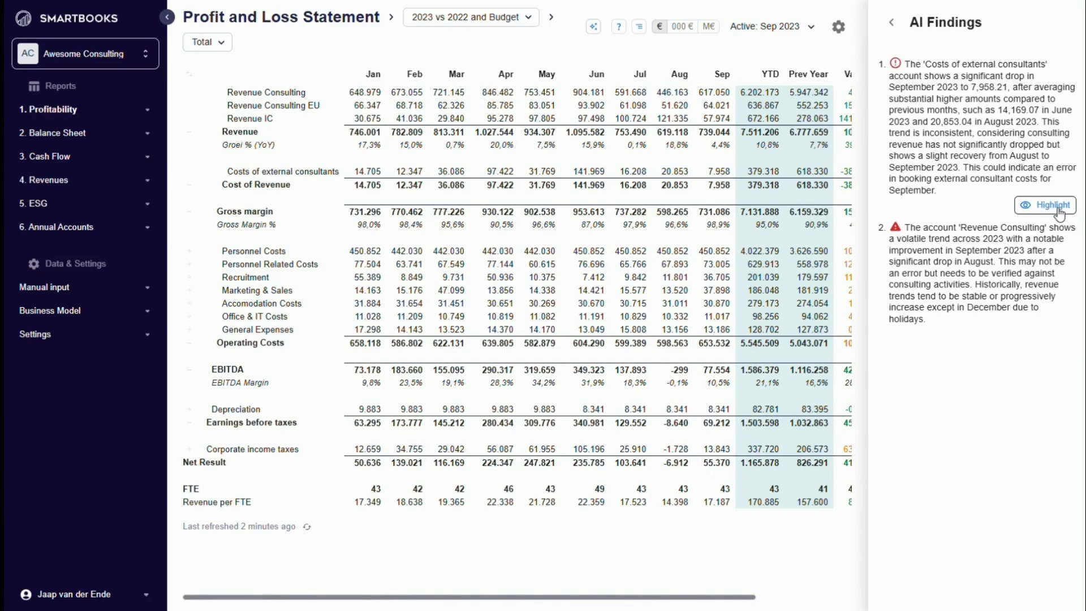
pyautogui.click(1057, 207)
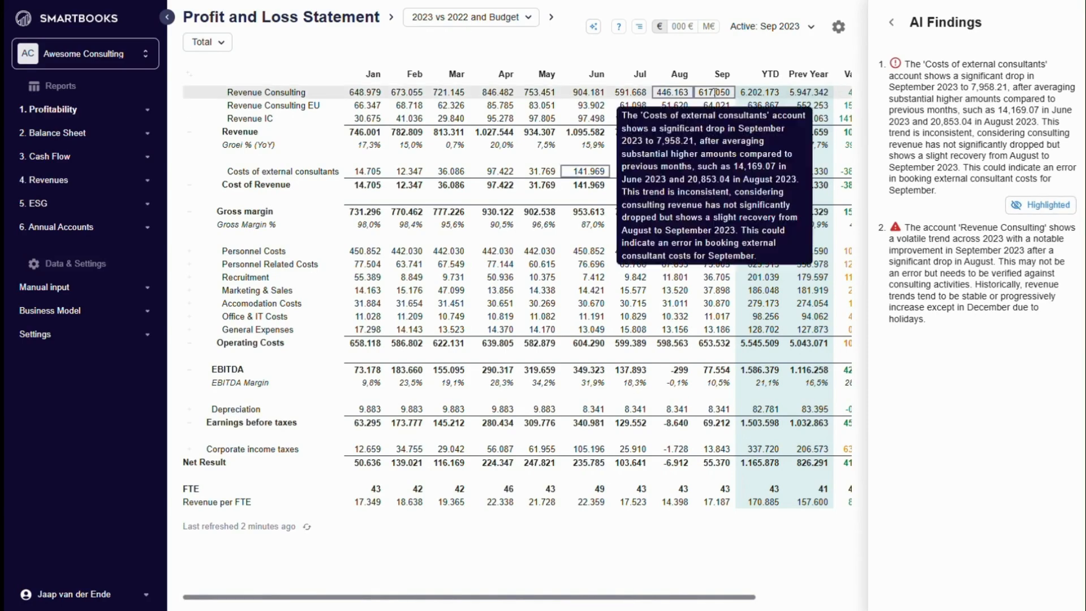
pyautogui.click(891, 23)
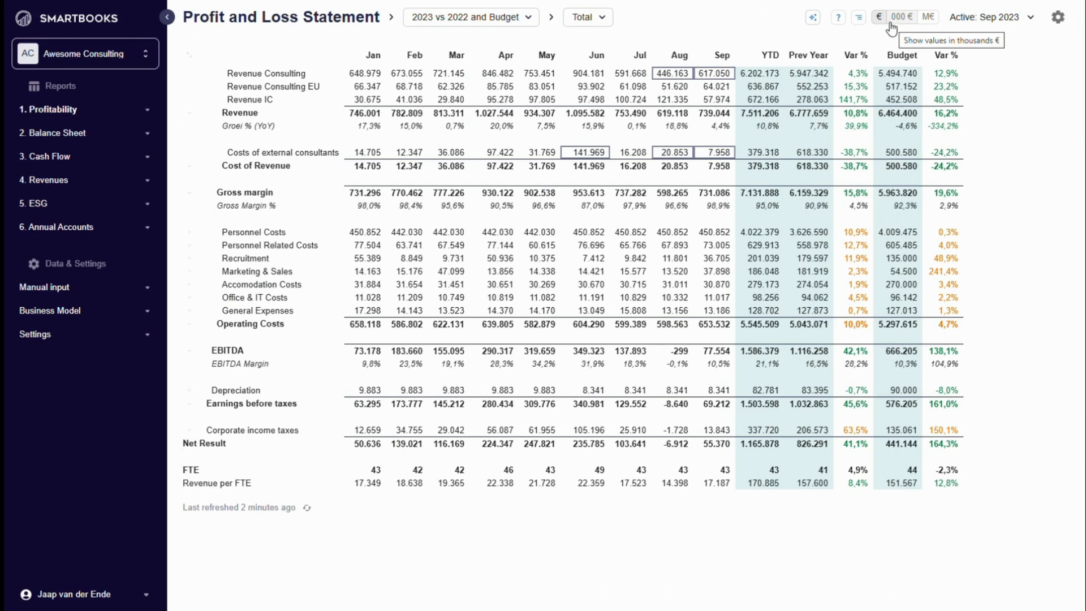
# - Expand the Personnel Costs row to view its underlying accounts, and collapse it again
pyautogui.click(189, 233)
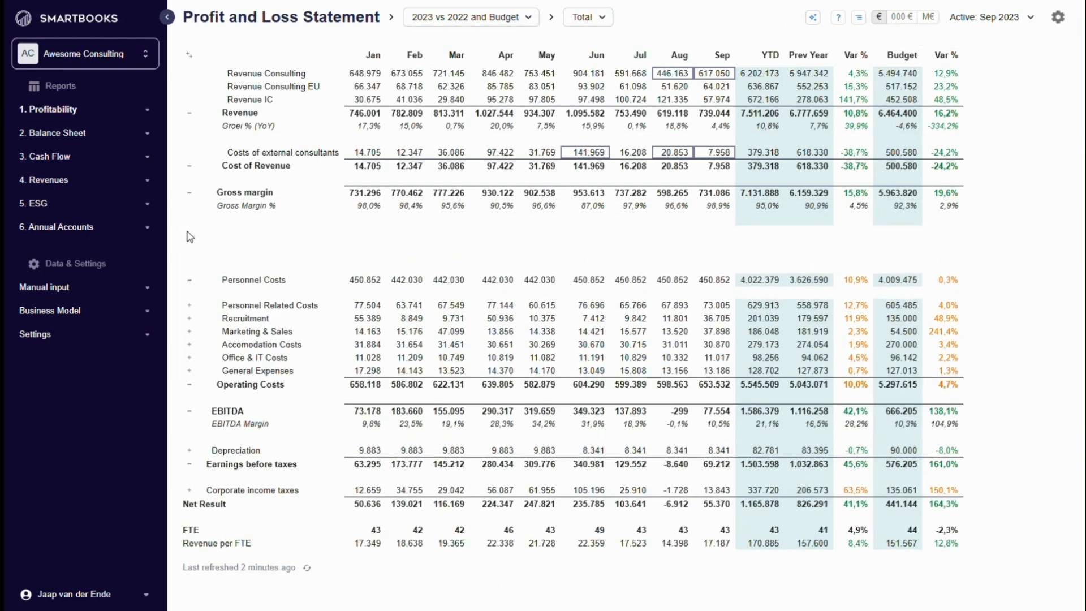
pyautogui.click(190, 285)
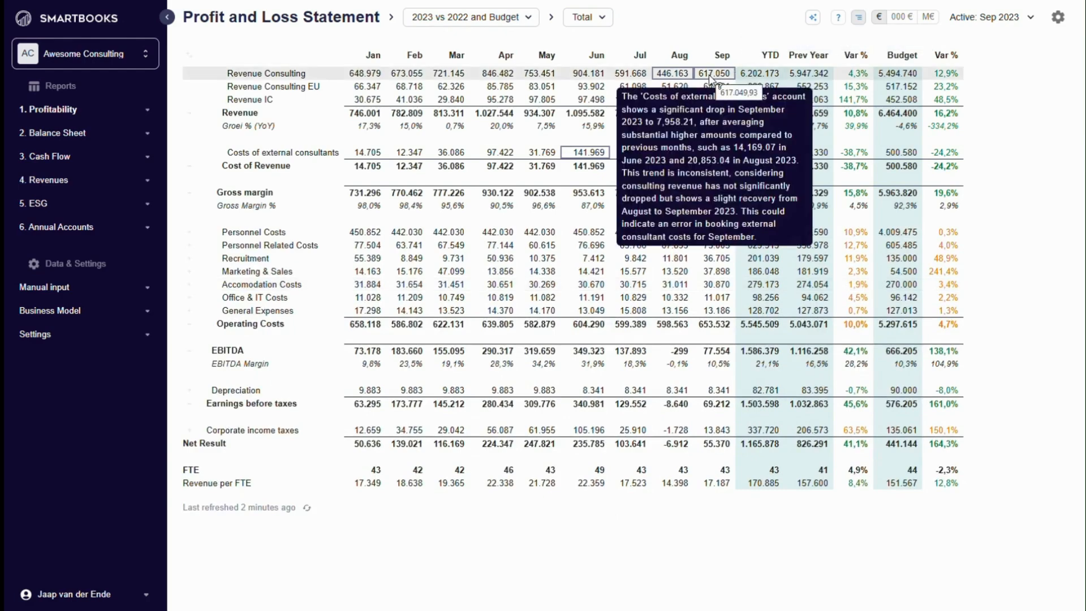
# - Inspect the September Revenue Consulting transactions and the invoice behind the Performance Metrics Implementation Project entry, and close both views
pyautogui.keyDown('shift'); pyautogui.click(711, 75); pyautogui.keyUp('shift')
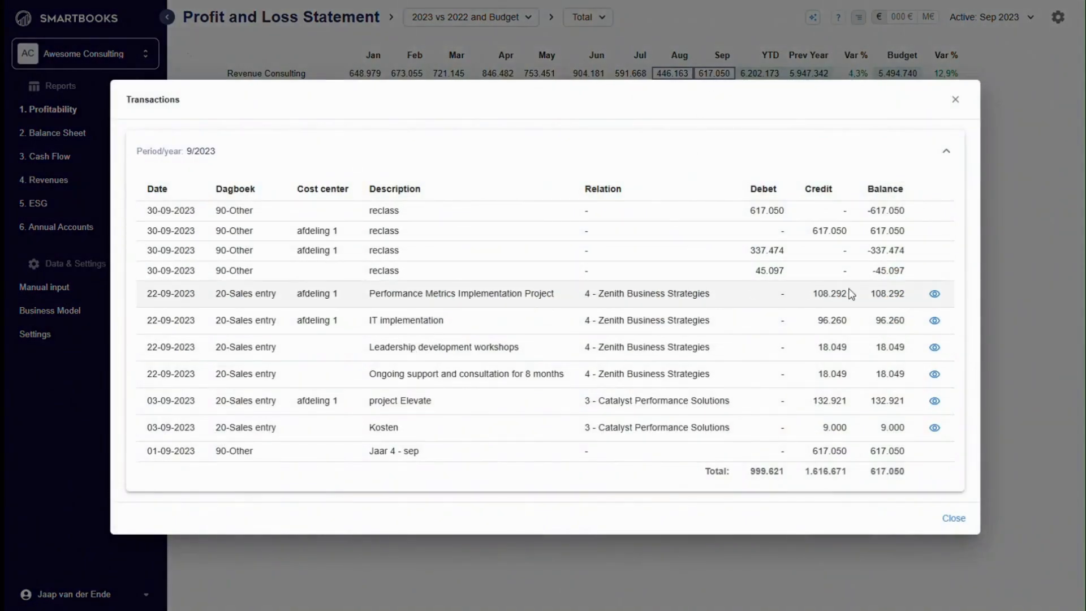
pyautogui.click(935, 295)
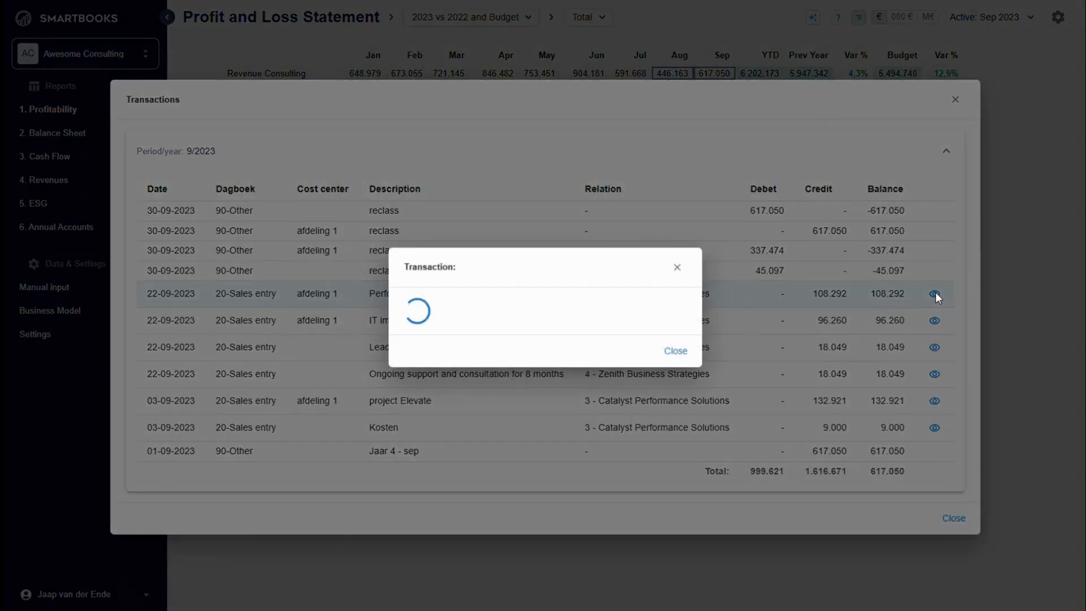
pyautogui.scroll(-7, 524, 279)
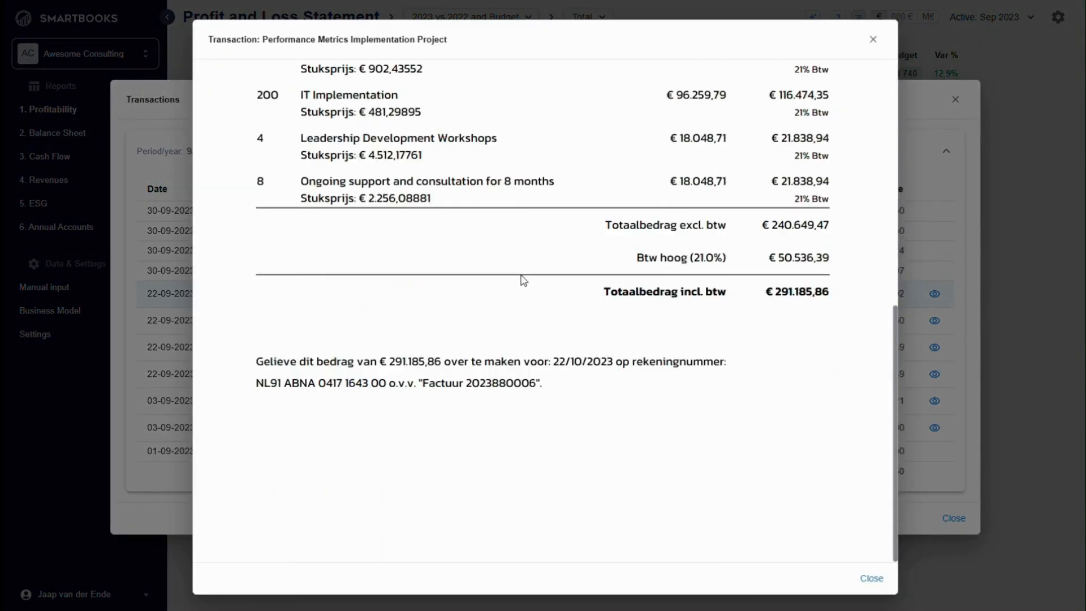
pyautogui.click(870, 579)
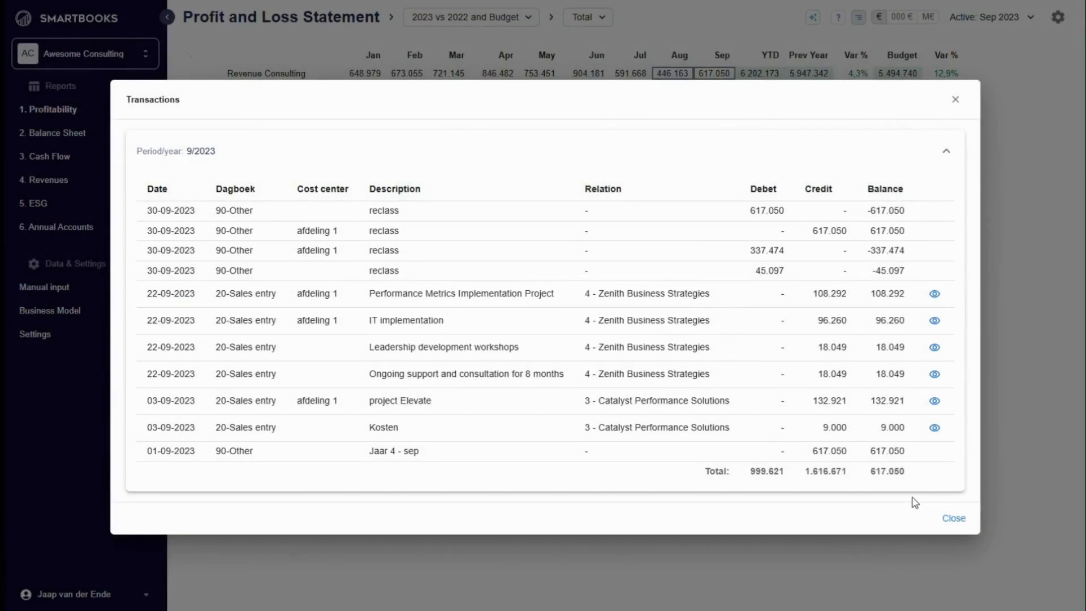
pyautogui.click(955, 522)
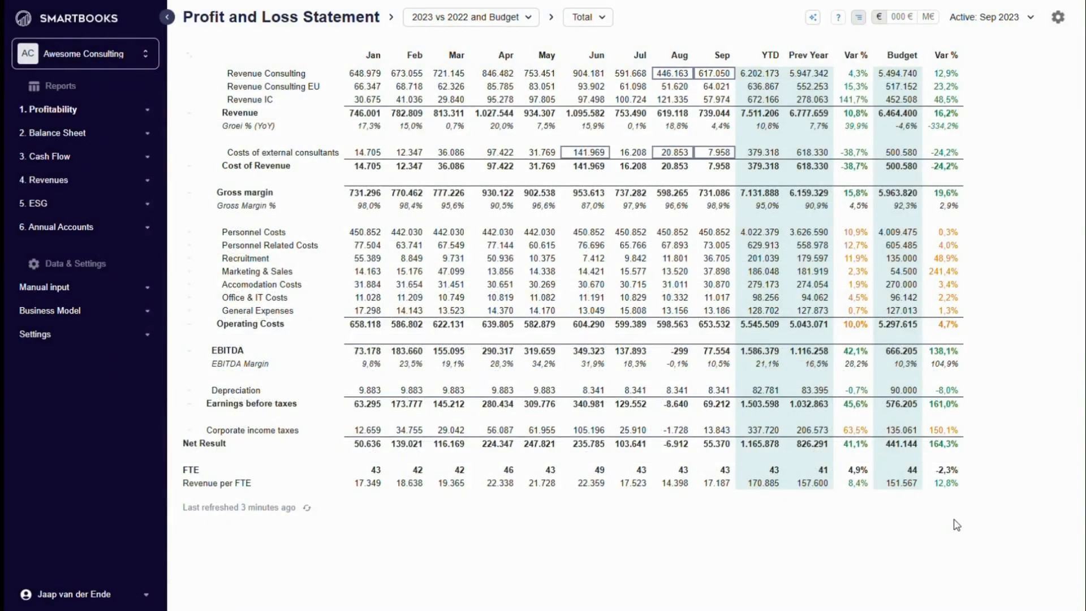
# - View the statement as 2023 Year End Projection and as 2021 - 2024, and return to 2023 vs 2022 and Budget
pyautogui.click(530, 18)
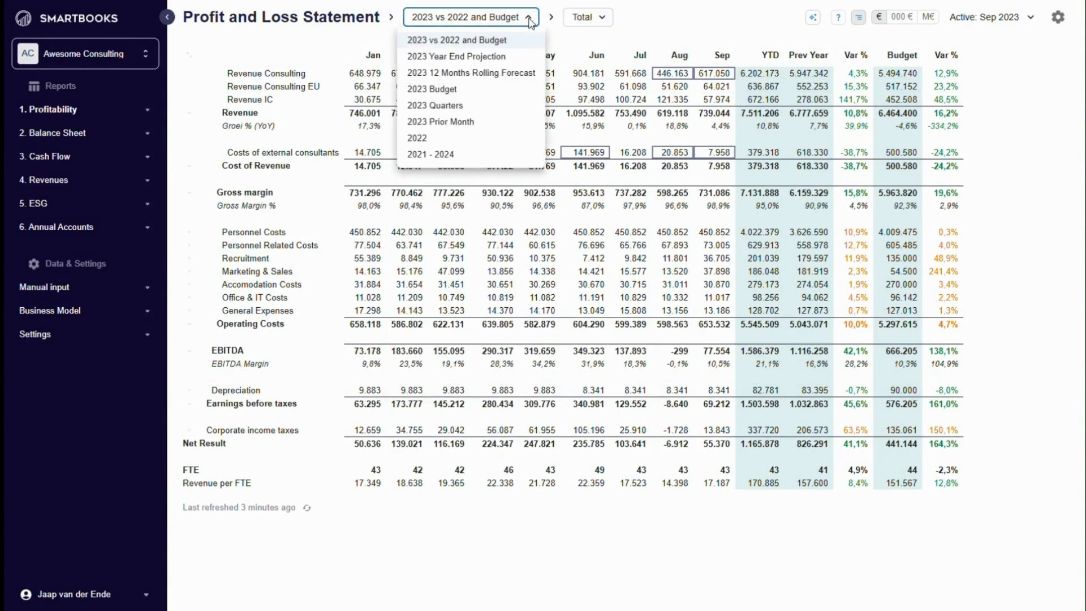
pyautogui.click(499, 56)
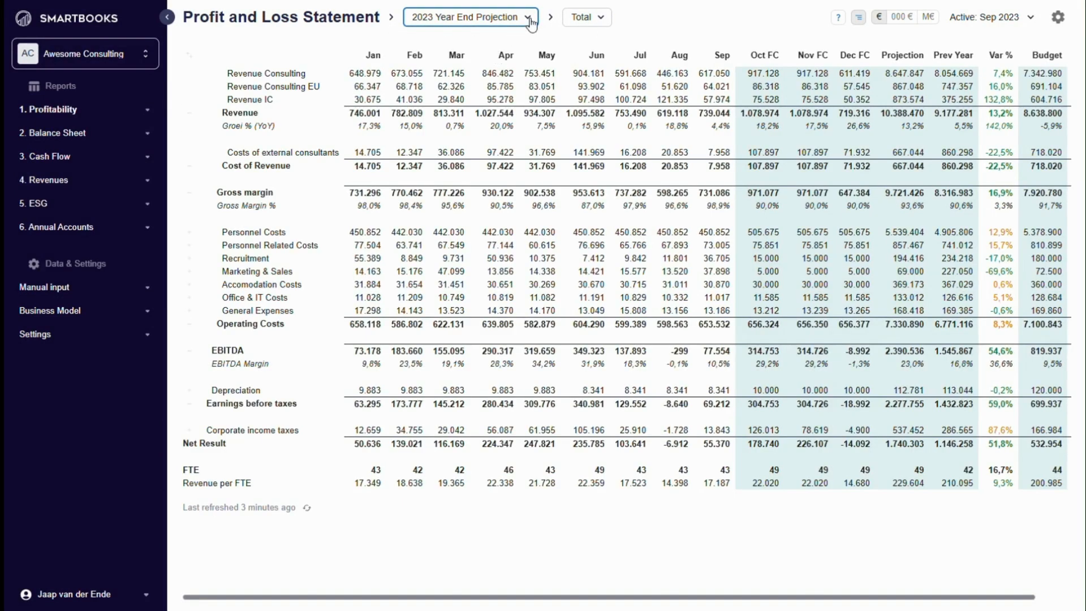
pyautogui.click(531, 19)
pyautogui.click(447, 137)
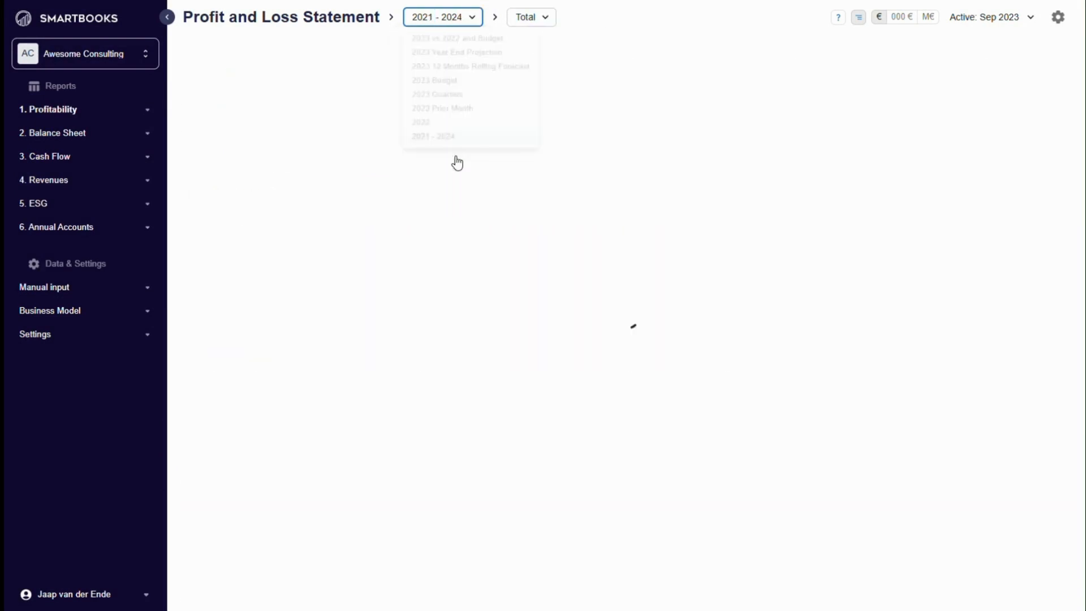
pyautogui.click(475, 18)
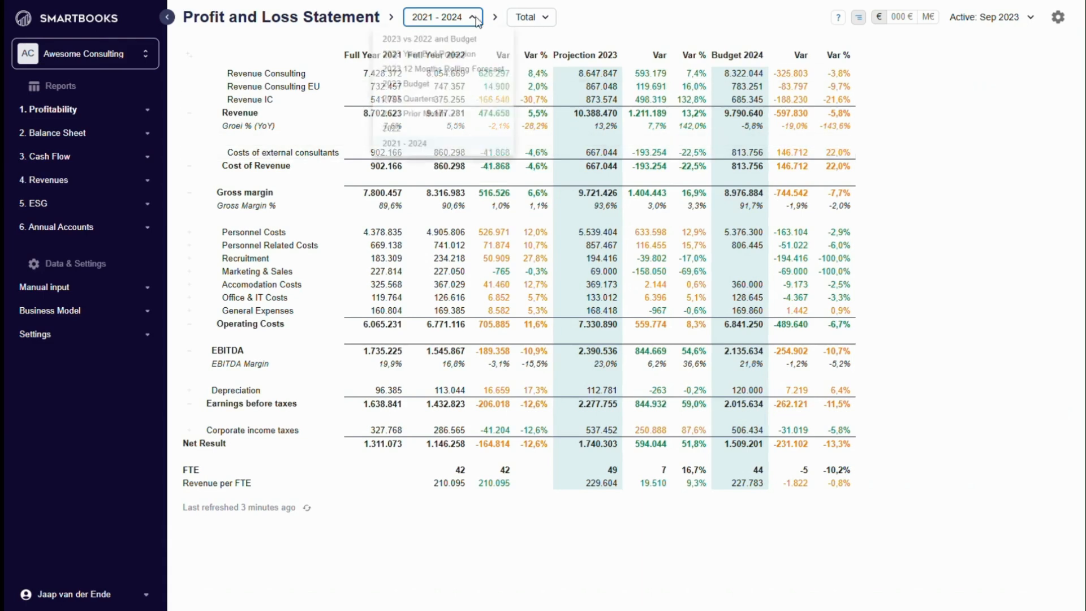
pyautogui.click(468, 41)
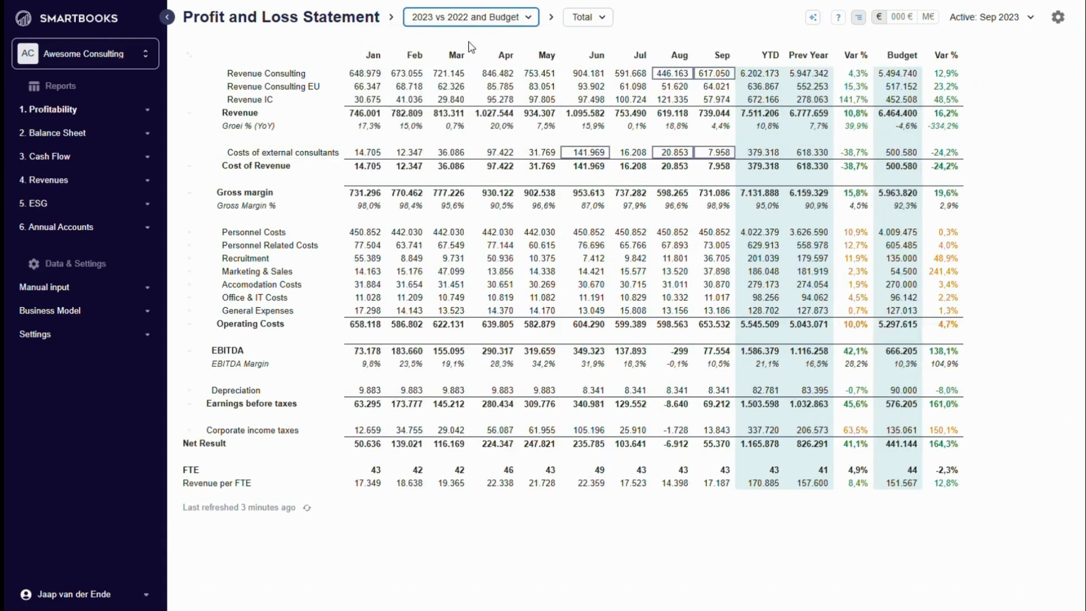
# - Check which team breakdowns the statement offers, keeping Total selected
pyautogui.click(605, 20)
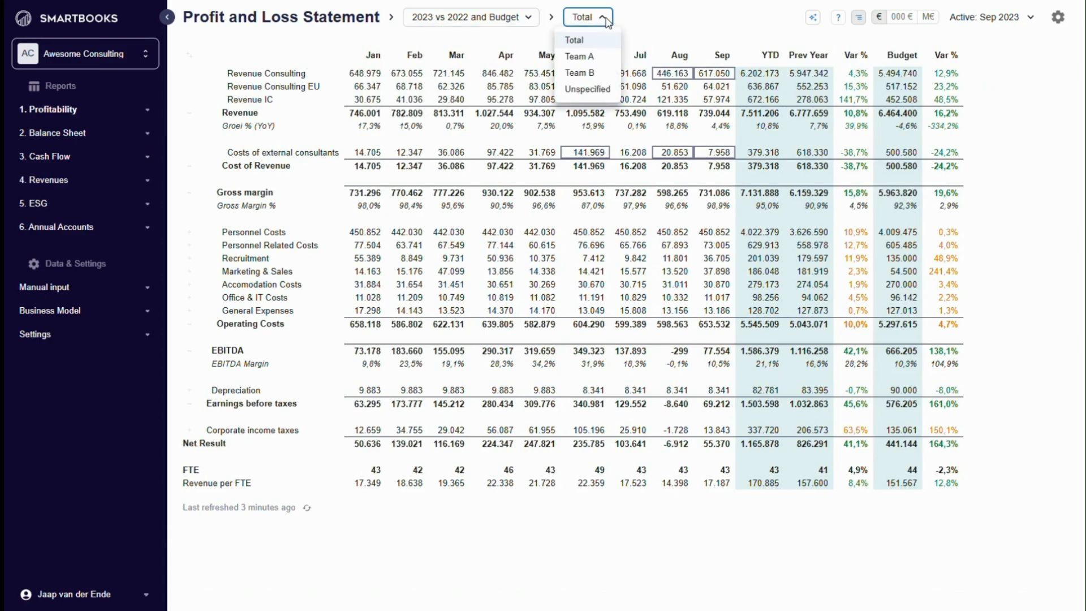
pyautogui.click(602, 17)
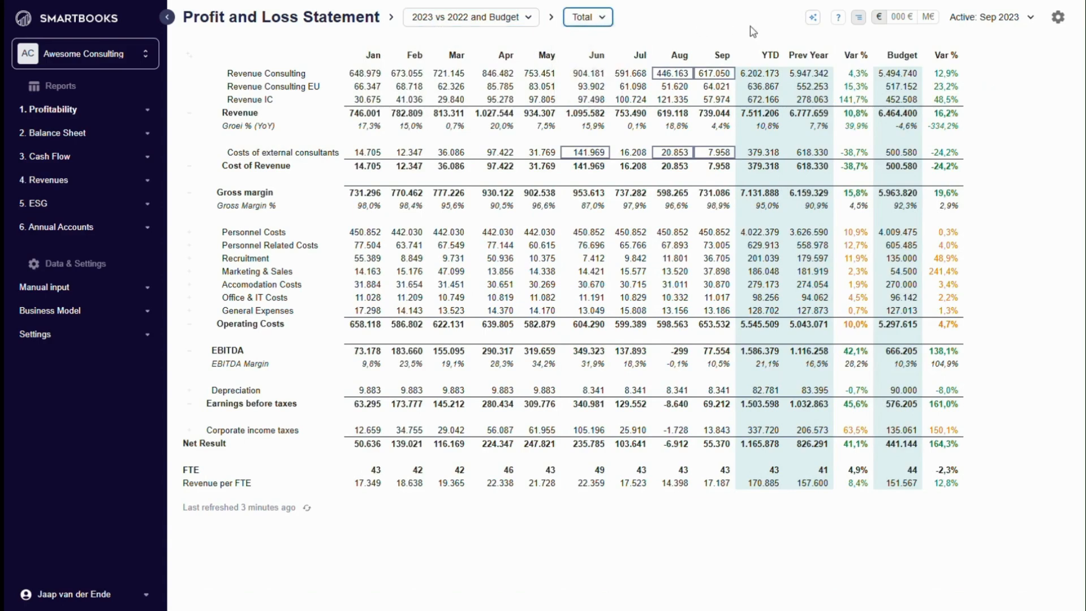
# - View the statement values in thousands and in millions of euros, and return to whole euros
pyautogui.click(901, 17)
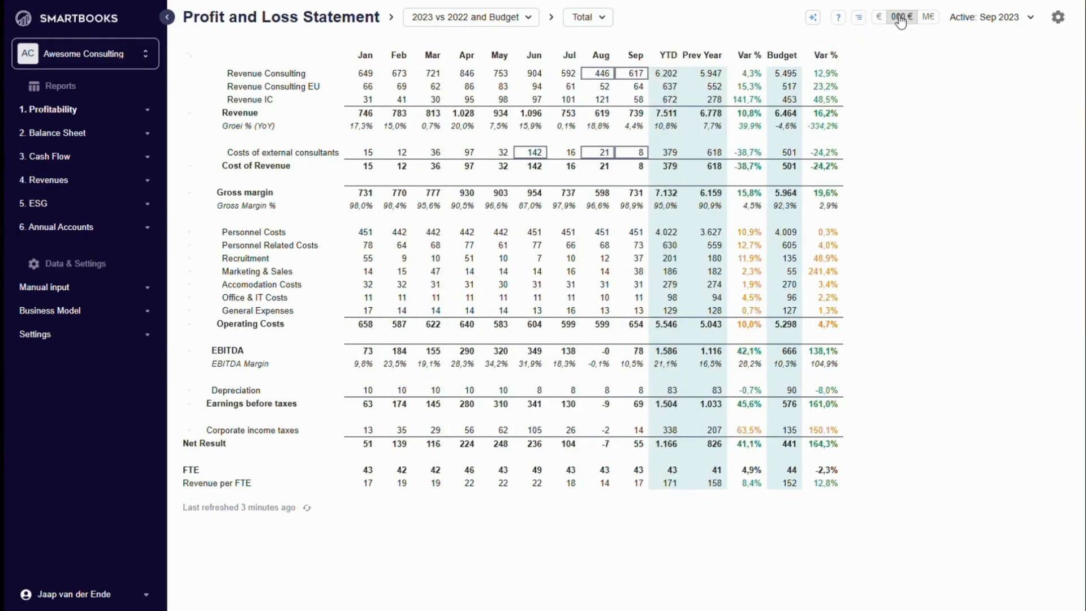
pyautogui.click(928, 17)
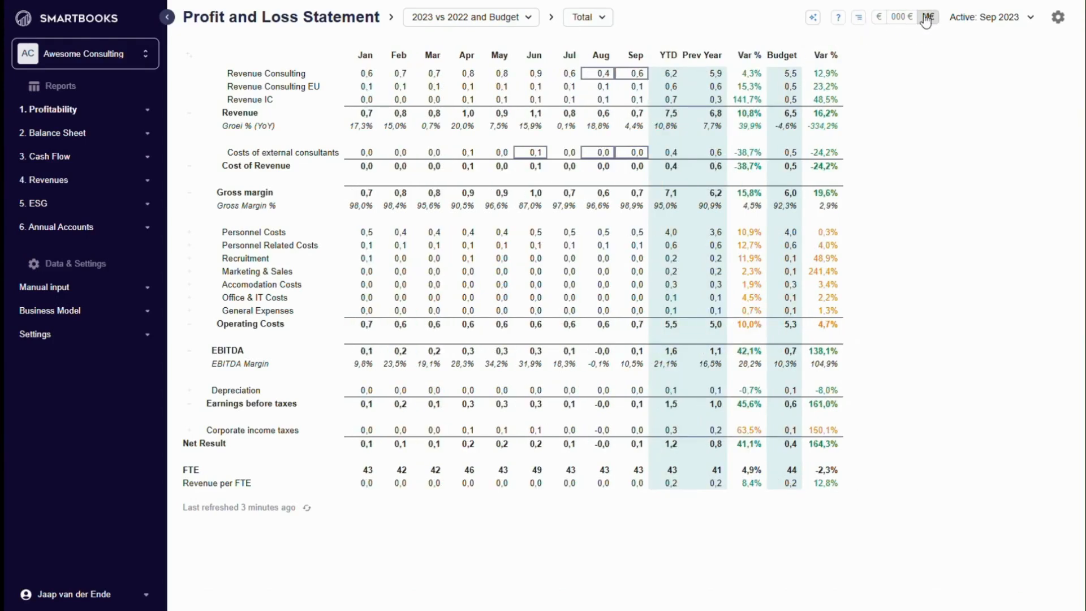
pyautogui.click(883, 20)
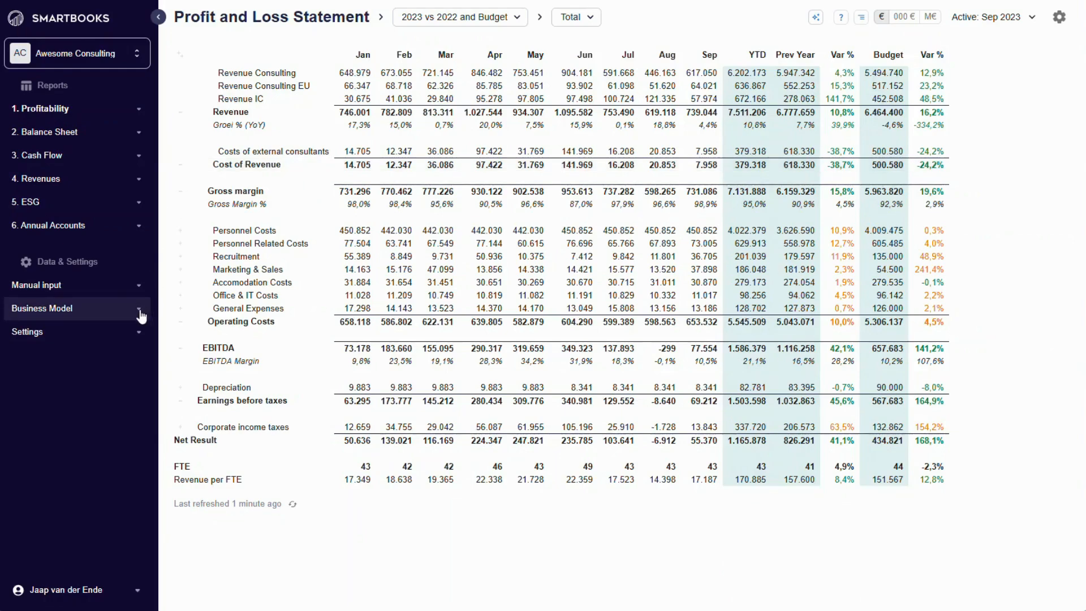
# - Open the business model's financial accounts to review which Profit and Loss accounts are marked for planning
pyautogui.click(141, 314)
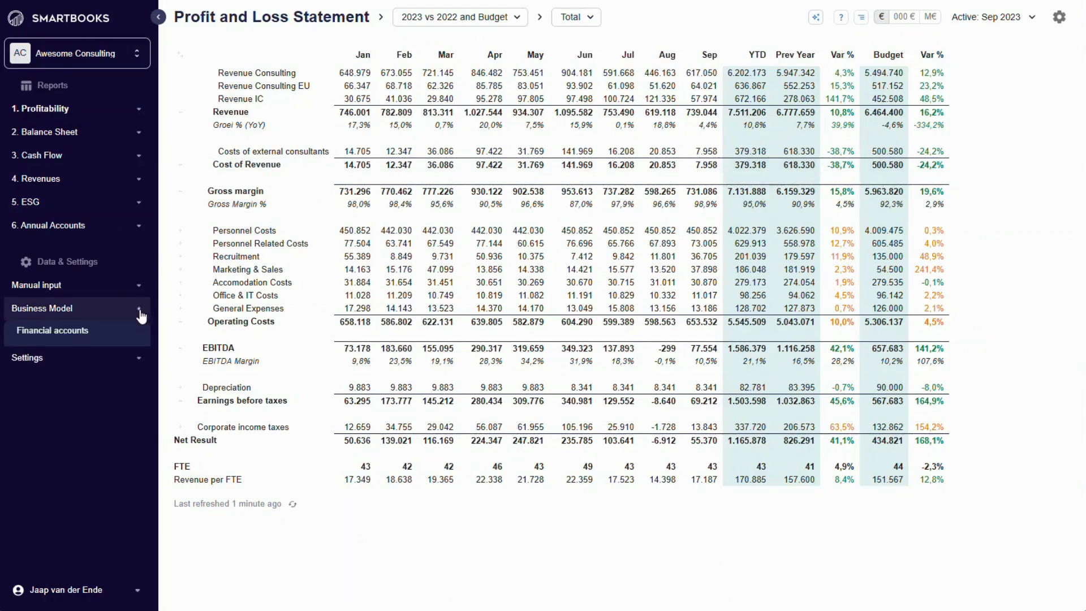
pyautogui.click(80, 332)
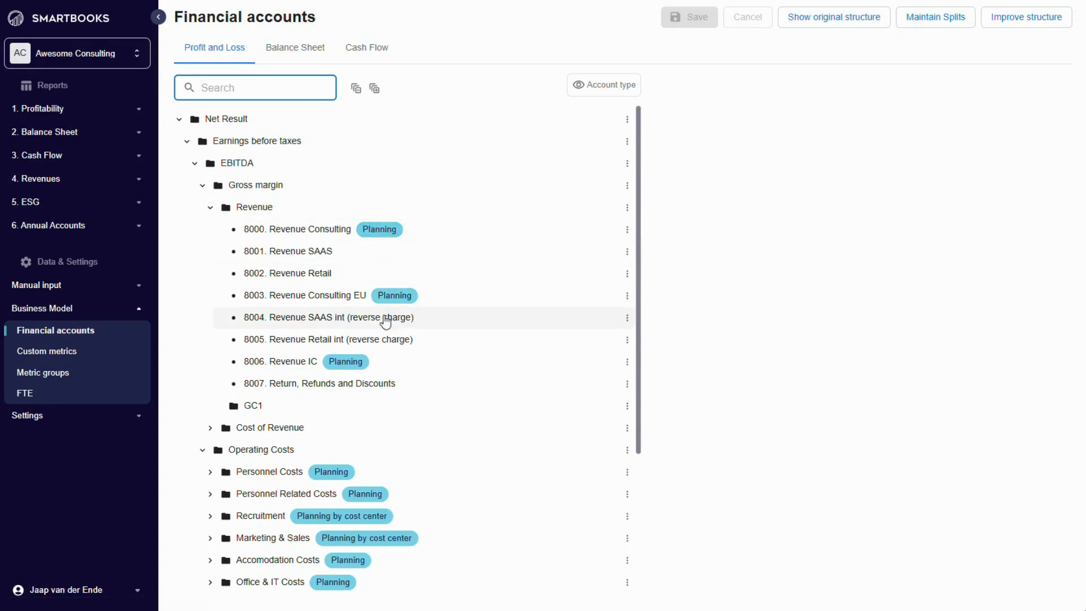
# - Open the P&L Planning for Budget 2023 and inspect the row formulas of Personnel Related Costs, Accomodation Costs and General Expenses
pyautogui.click(141, 313)
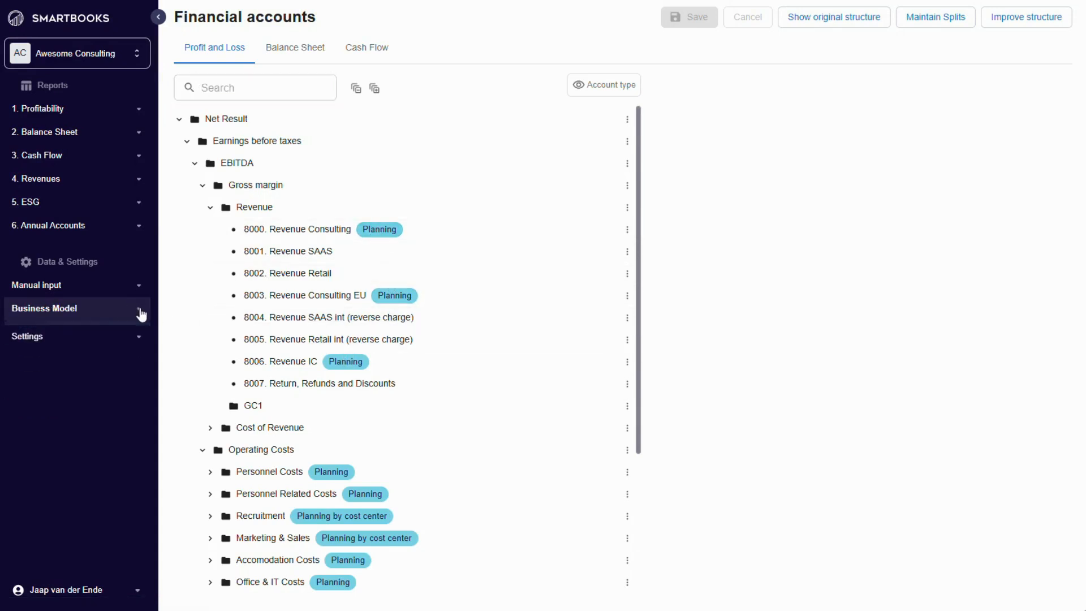
pyautogui.click(142, 294)
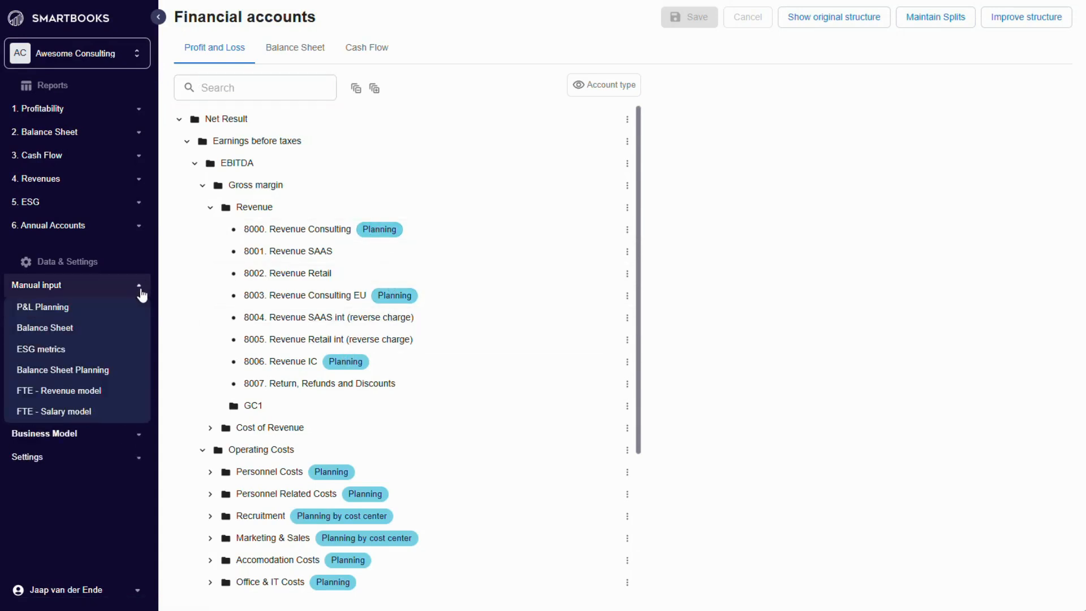
pyautogui.click(59, 310)
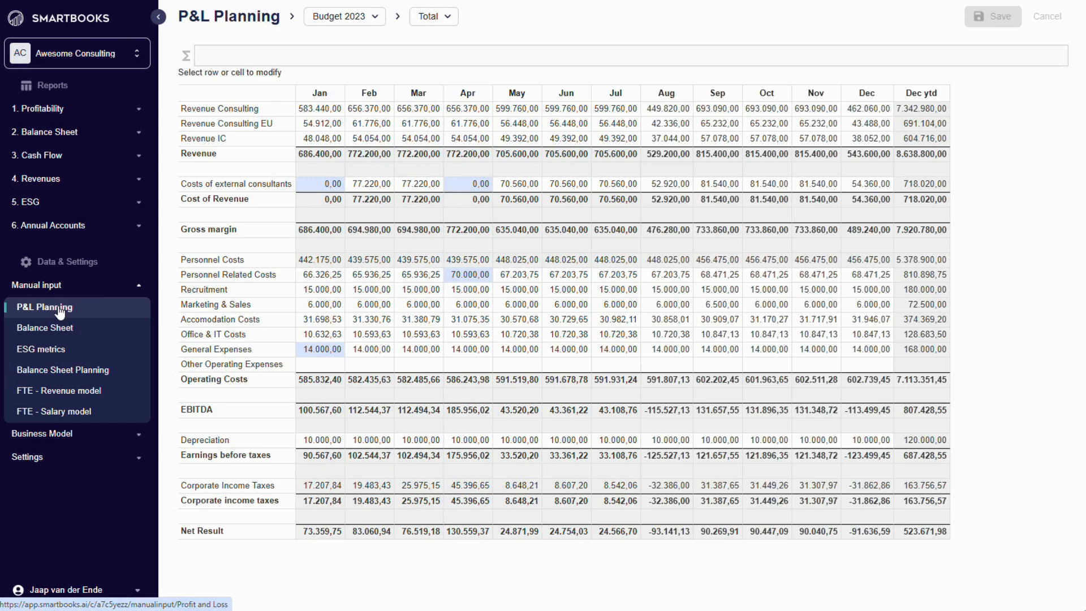
pyautogui.click(221, 275)
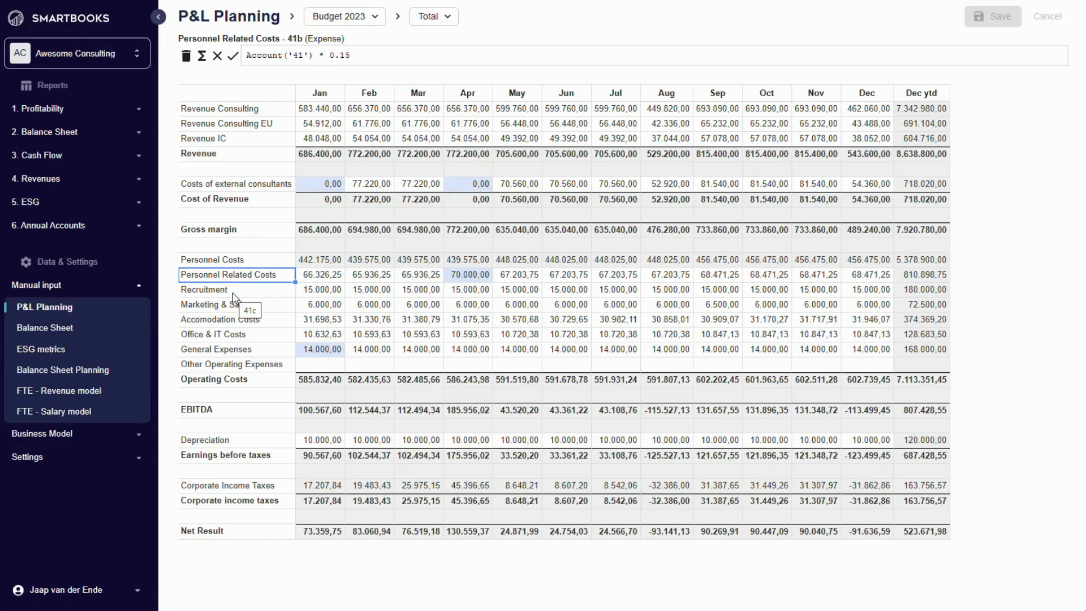
pyautogui.click(231, 320)
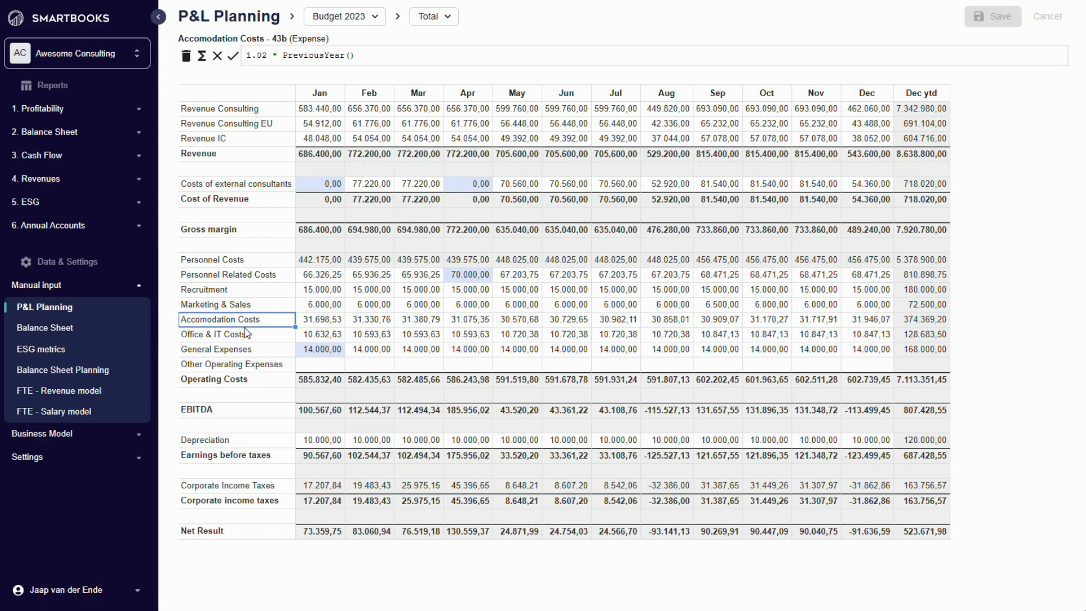
pyautogui.click(232, 351)
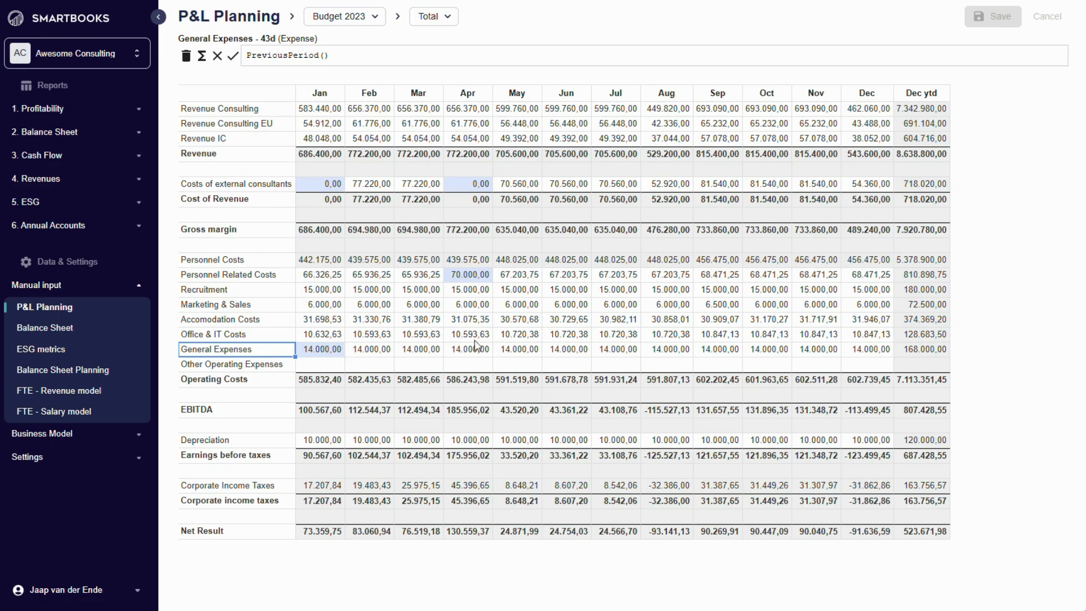
# - Set the June General Expenses in Budget 2023 to 15.000
pyautogui.click(546, 350)
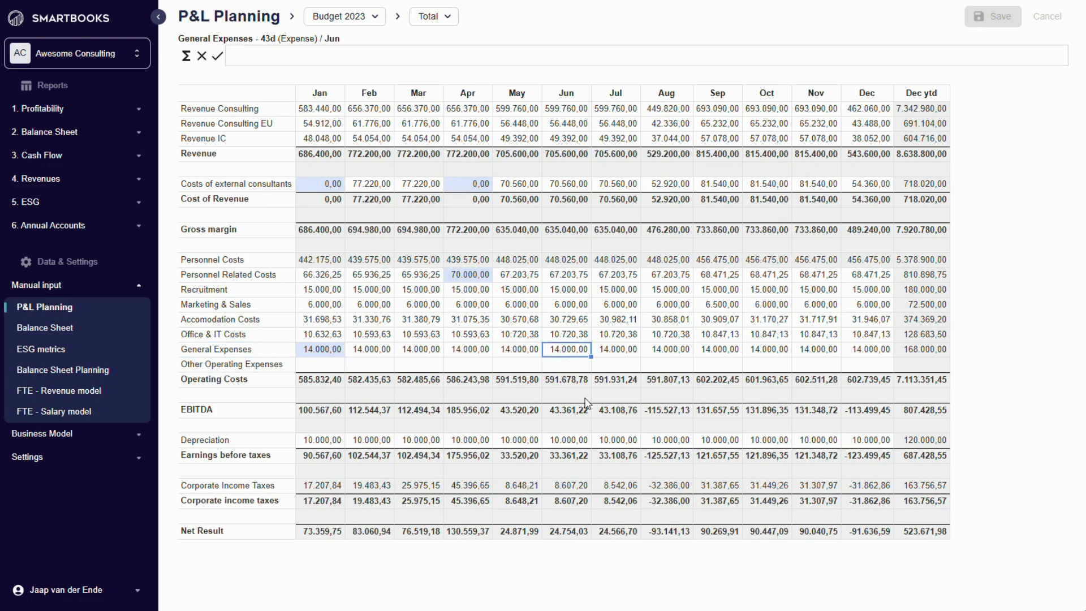
pyautogui.write('15.000')
pyautogui.press('Return')
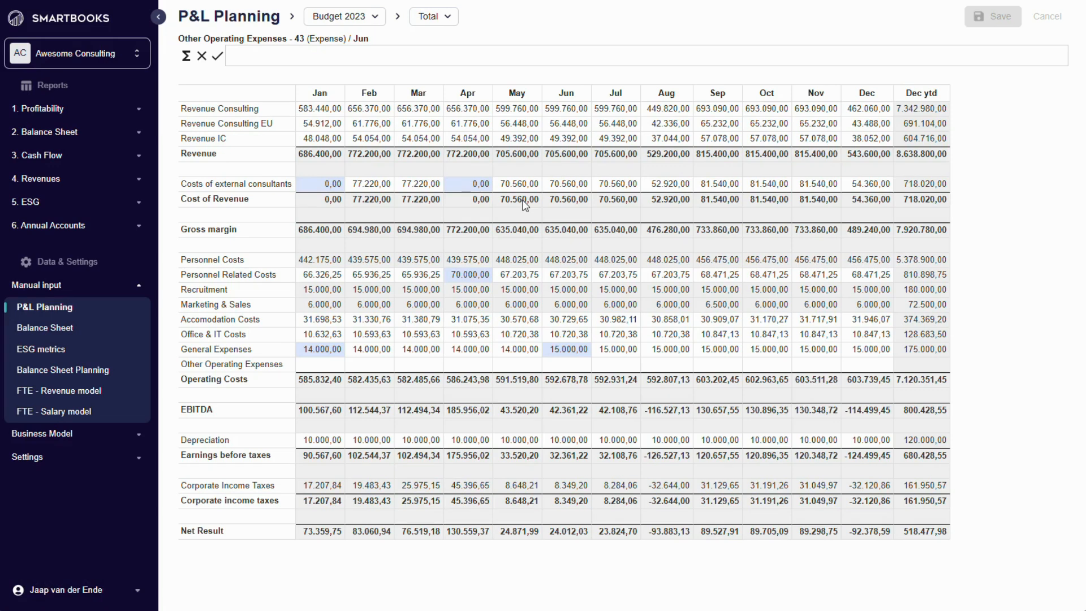
# - Open the FTE - Revenue model for Budget 2023 and review the planning rows from Directors through Total
pyautogui.click(86, 393)
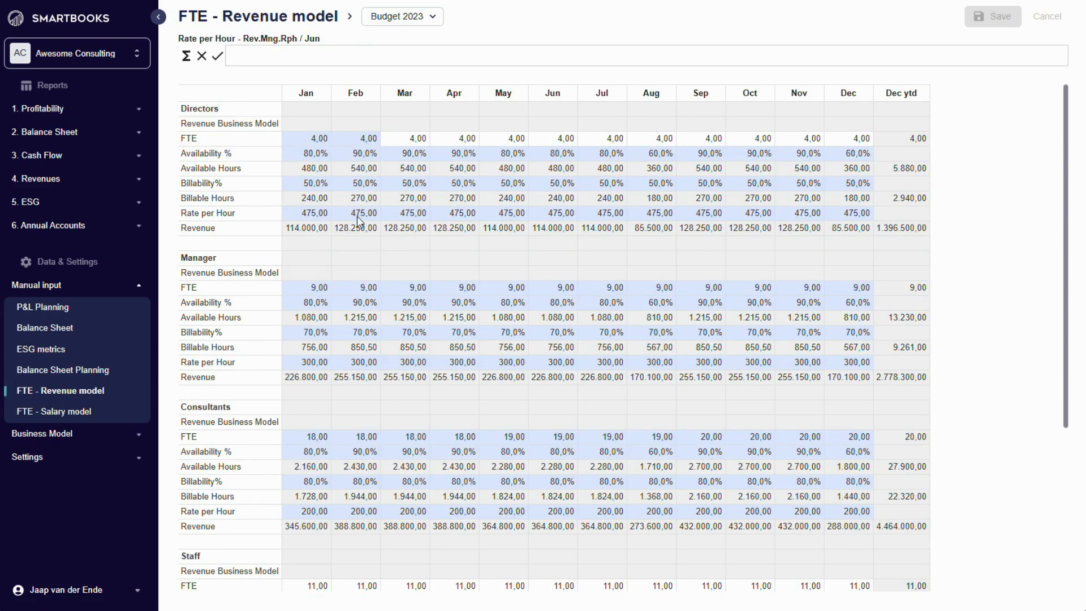
pyautogui.scroll(-4, 358, 217)
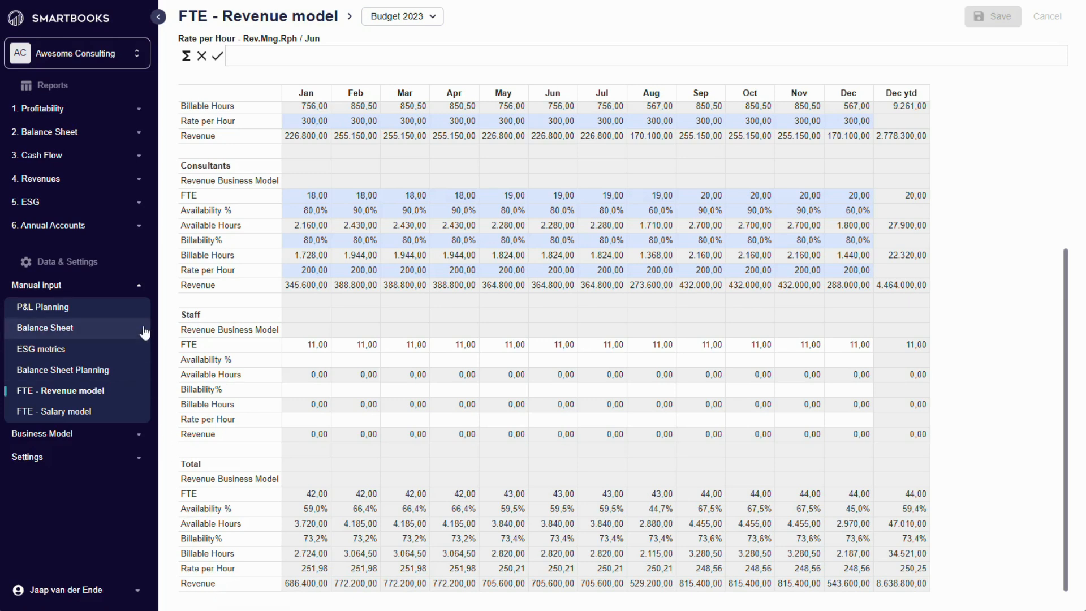
# - Return to the Profit and Loss Statement report under Profitability
pyautogui.click(141, 286)
pyautogui.click(143, 113)
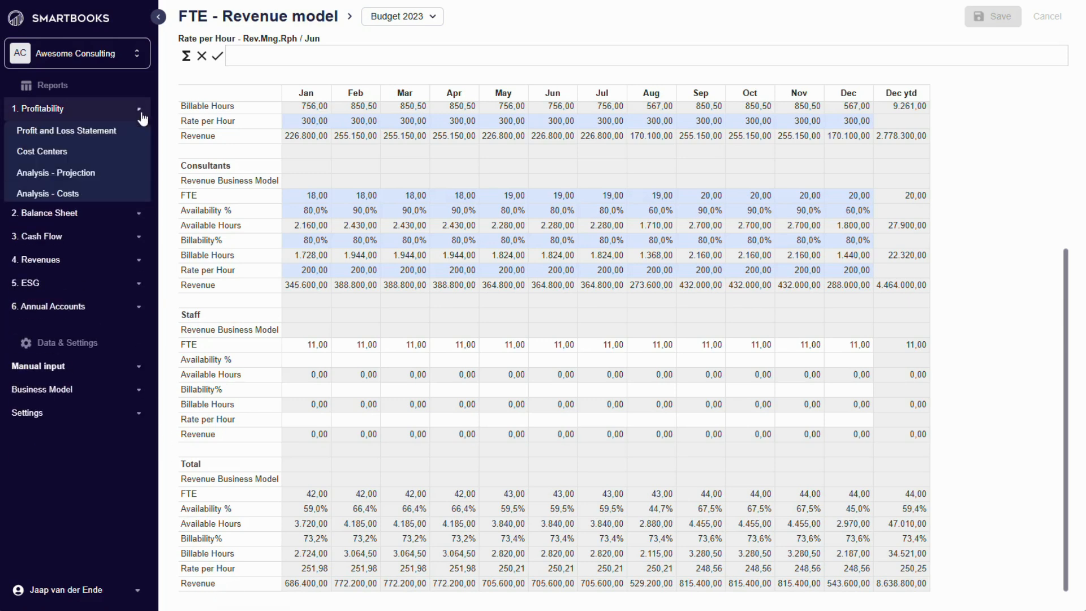
pyautogui.click(100, 131)
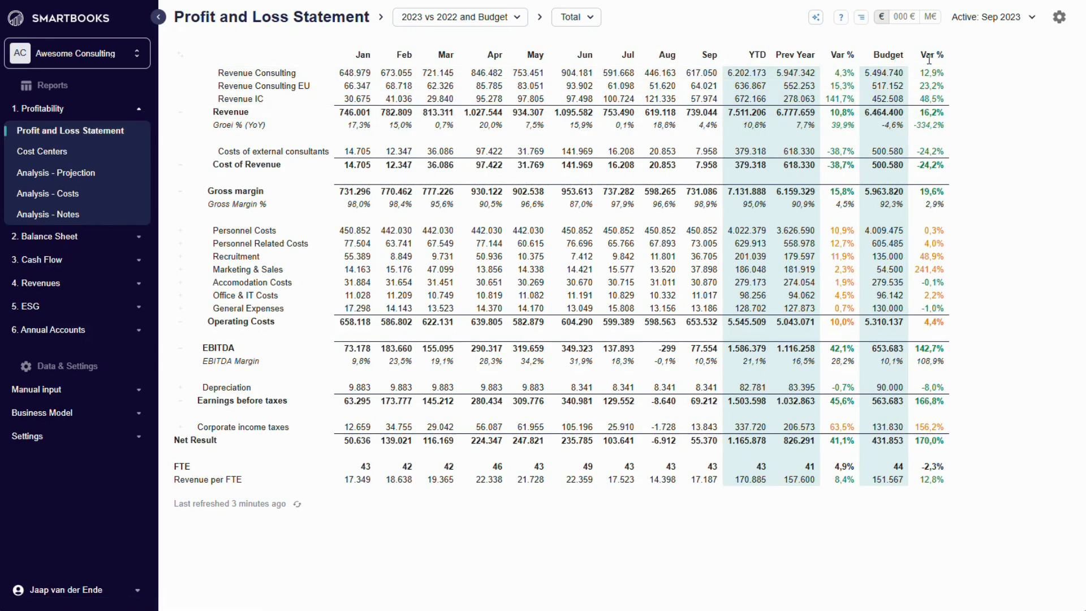
# - Show the Profit and Loss Statement as the 2023 Year End Projection
pyautogui.click(518, 18)
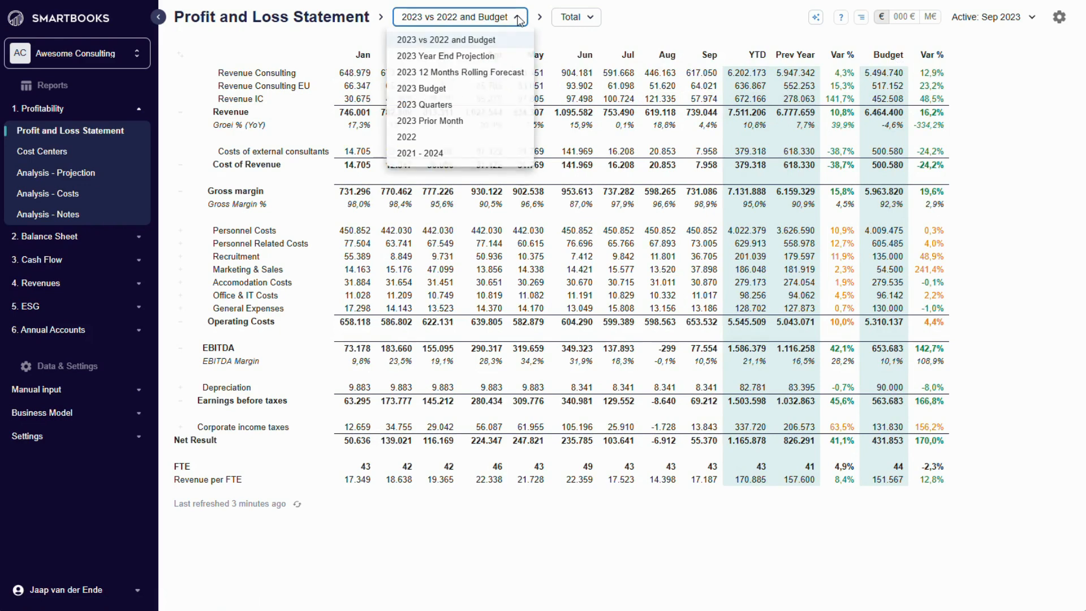
pyautogui.click(486, 57)
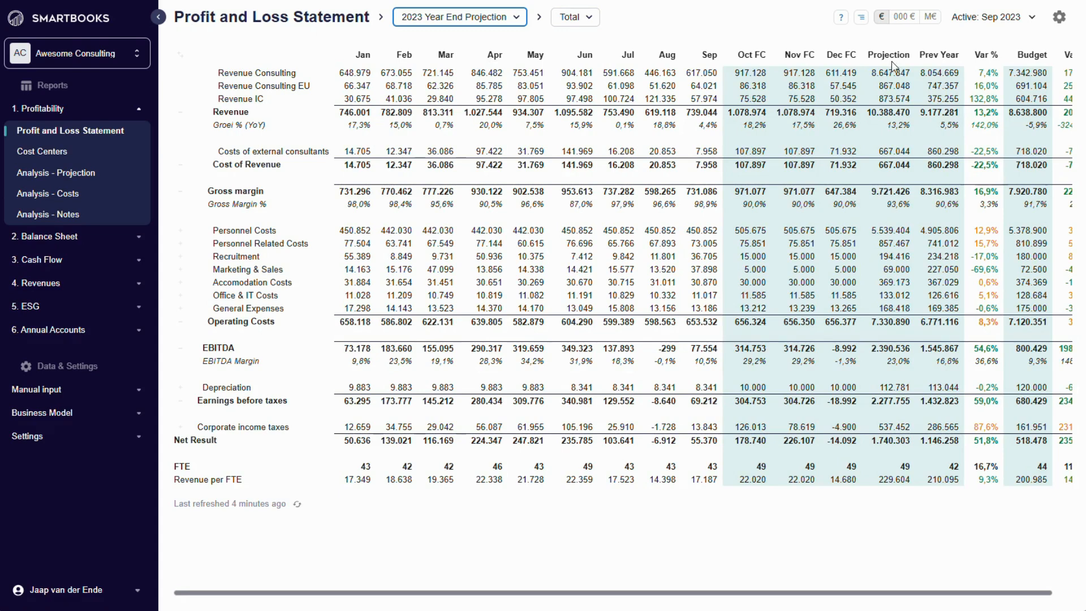
# - Open the Cash Flow report, view its 2023 Year End Projection, and reload the report in its default 2023 vs Budget view
pyautogui.click(138, 109)
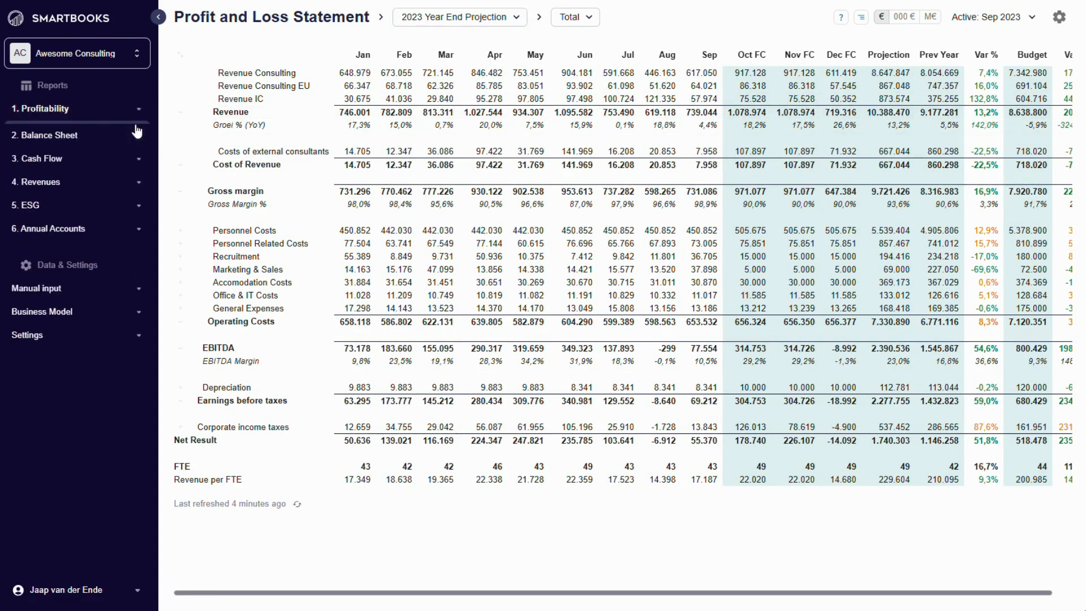
pyautogui.click(137, 158)
pyautogui.click(48, 181)
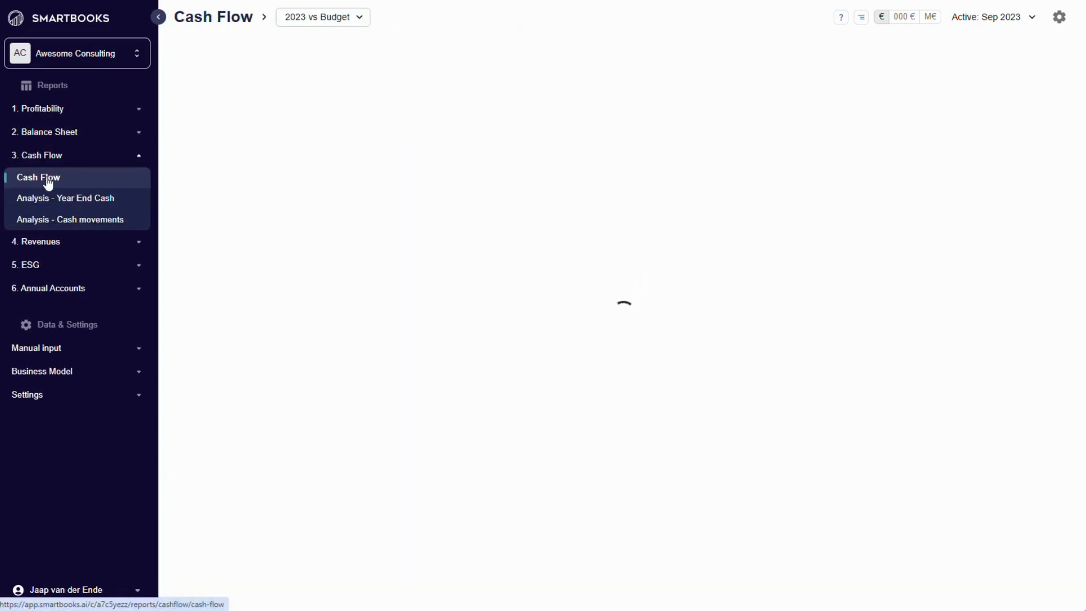
pyautogui.click(357, 17)
pyautogui.click(339, 56)
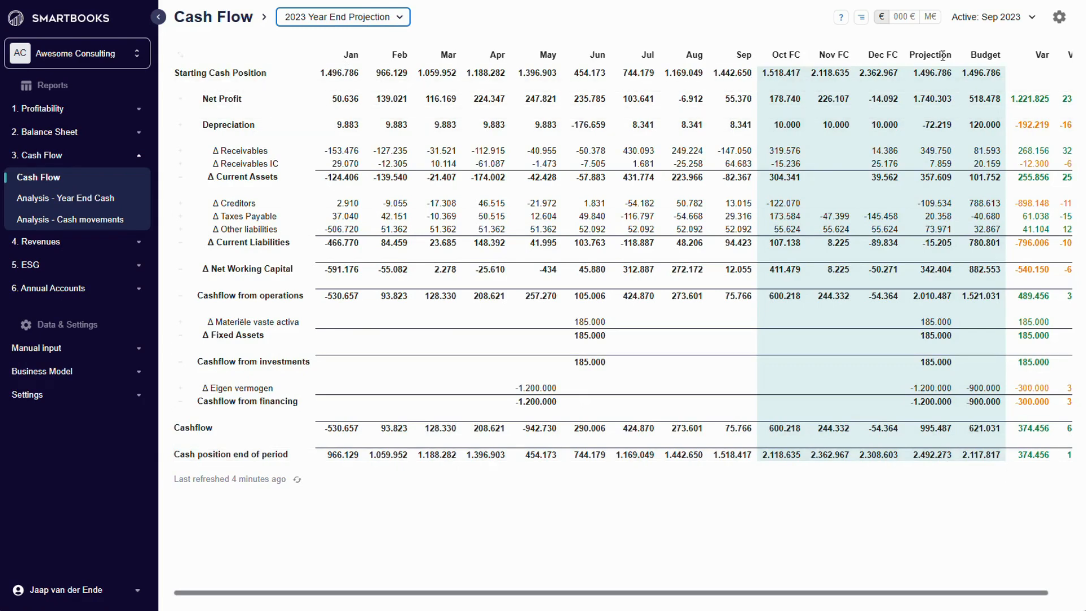
pyautogui.click(94, 180)
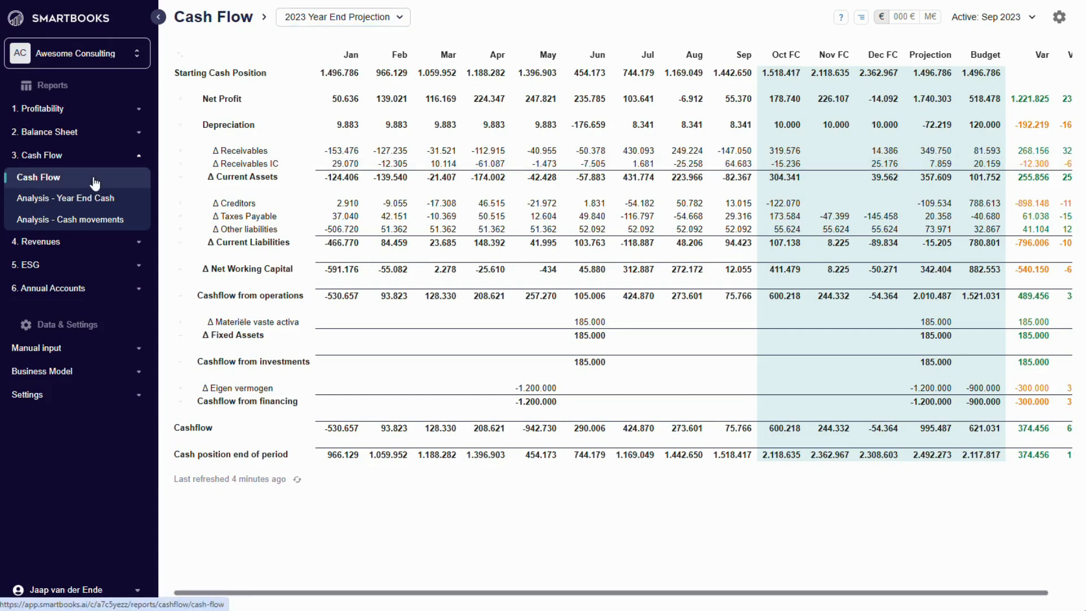
# - Create a Budget planning category for 2025 as a copy of budget 2024
pyautogui.click(129, 394)
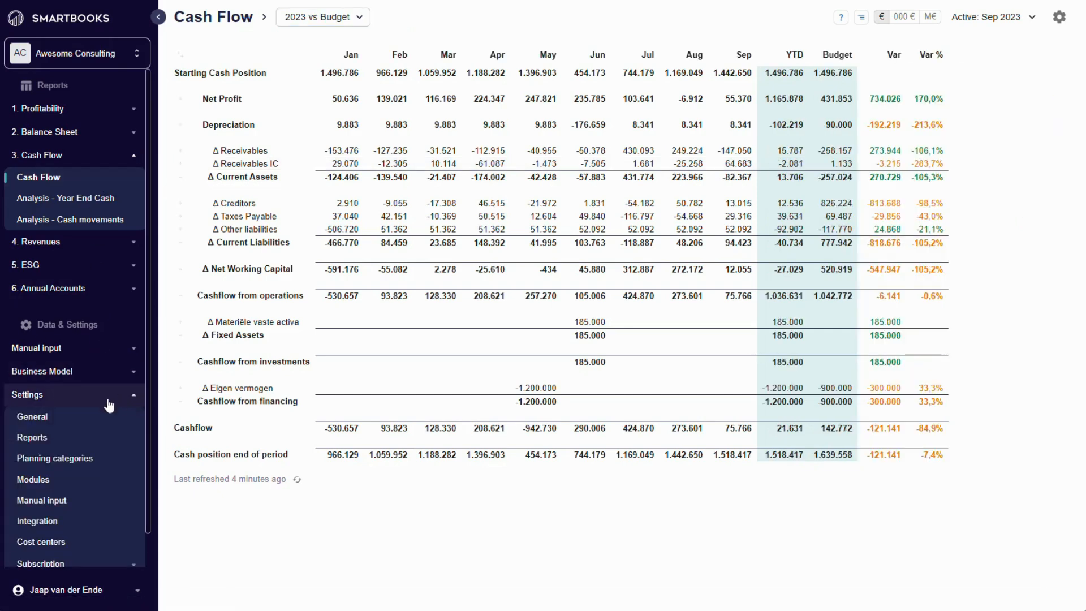
pyautogui.click(79, 463)
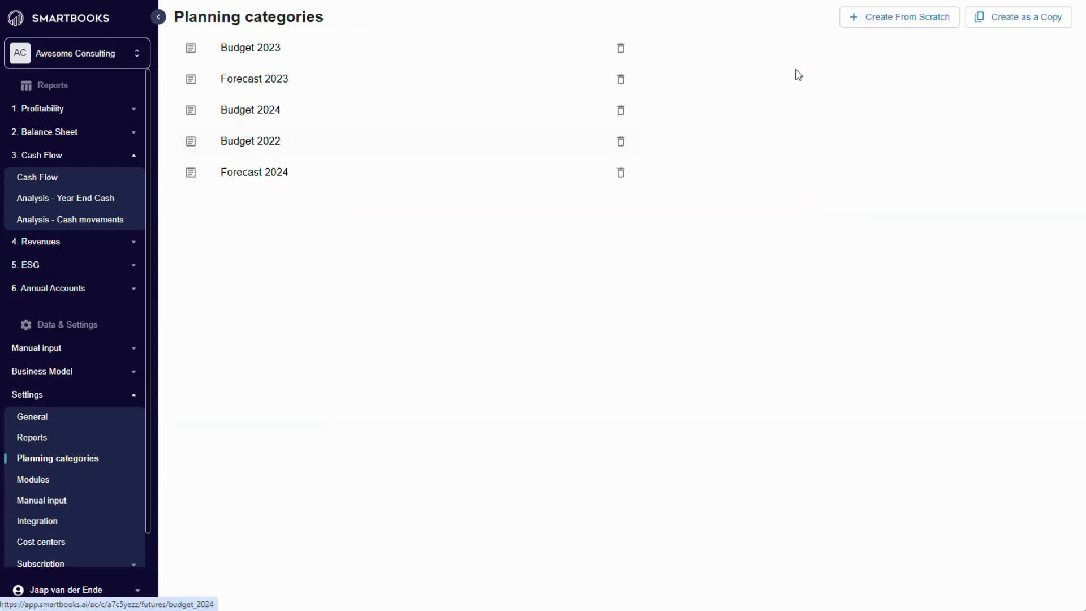
pyautogui.click(1024, 18)
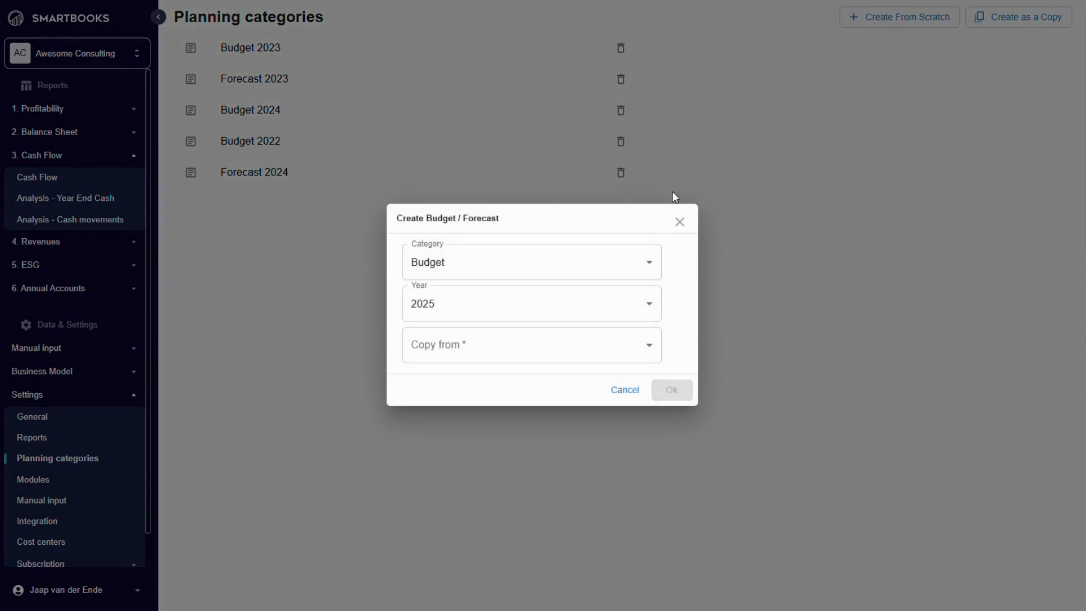
pyautogui.click(514, 347)
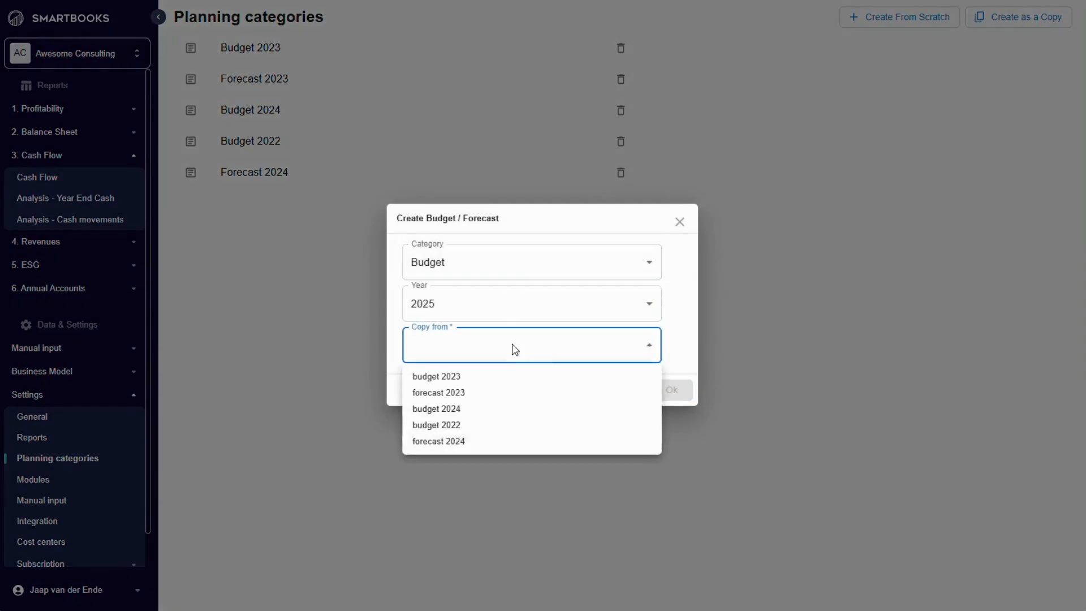
pyautogui.click(460, 409)
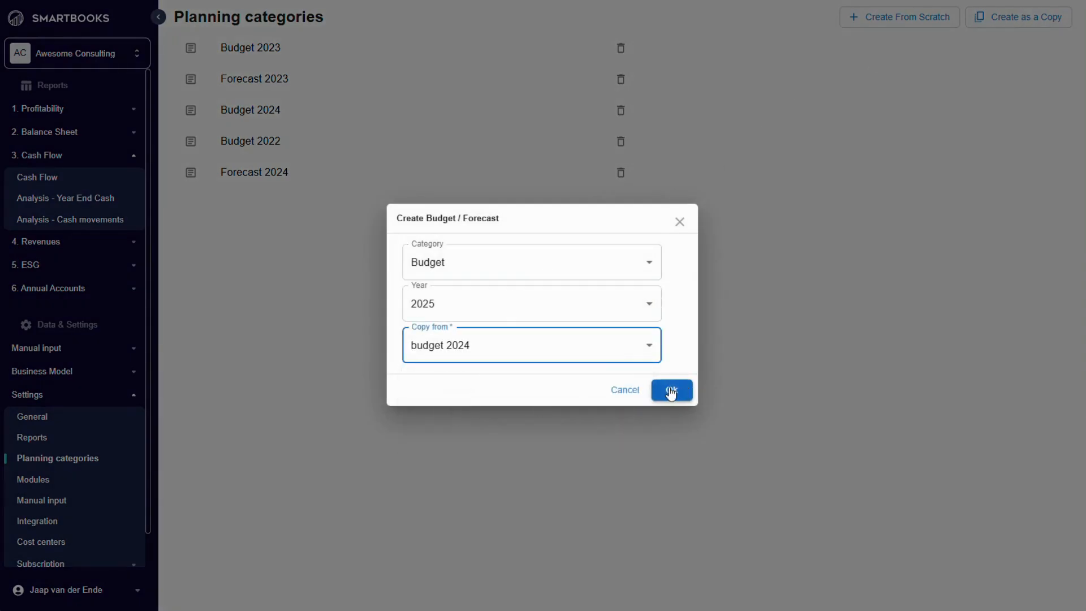
pyautogui.click(670, 391)
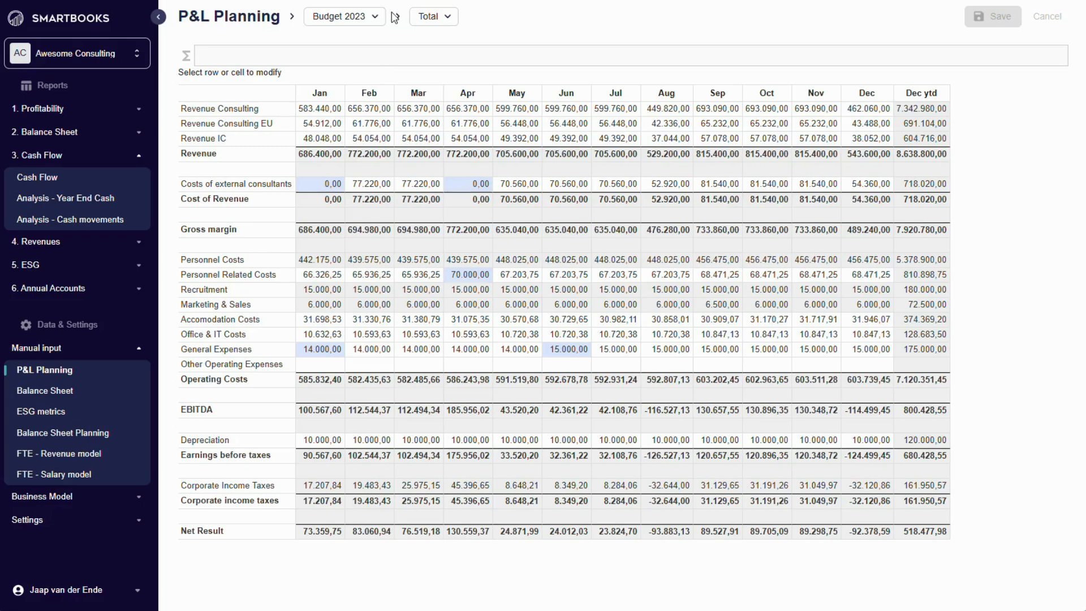
# - Display Budget 2025 in the P&L Planning
pyautogui.click(339, 15)
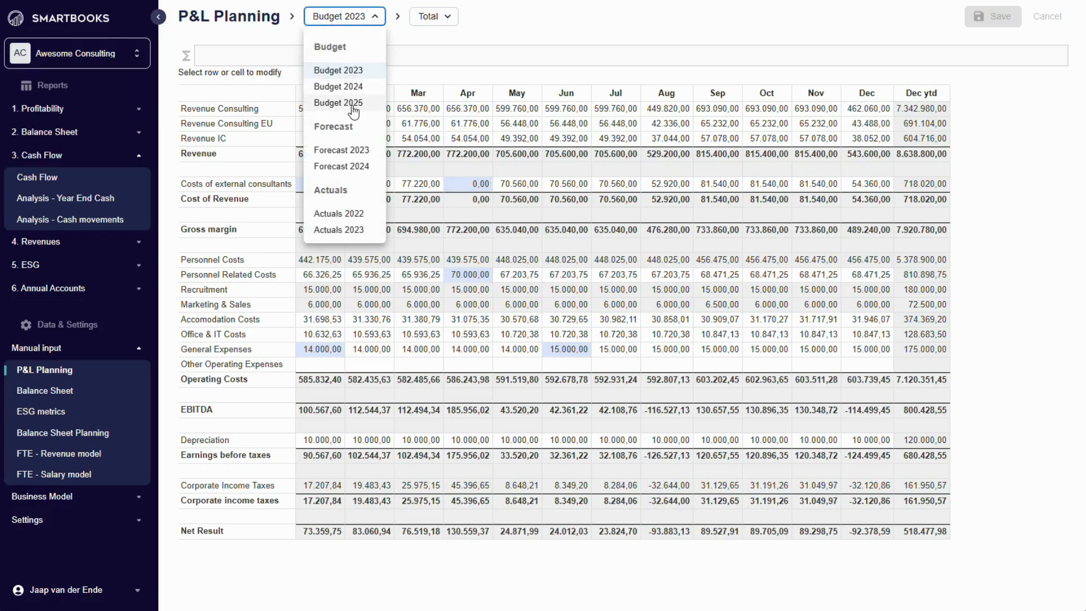
pyautogui.click(352, 104)
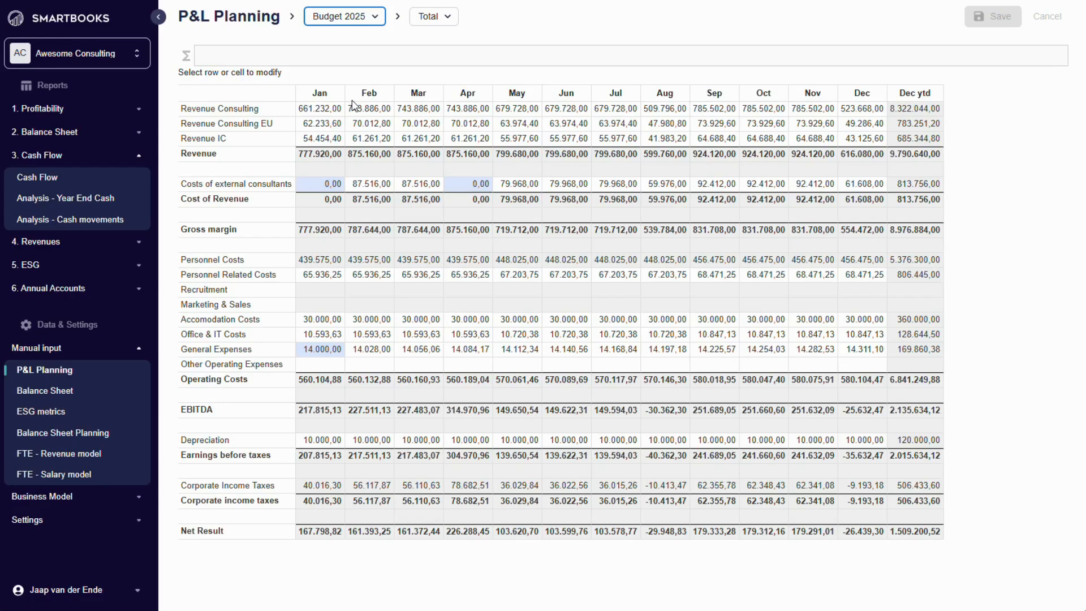
# - Set up a copied planning category with category Forecast, year 2025 and budget 2025 as the source
pyautogui.click(138, 348)
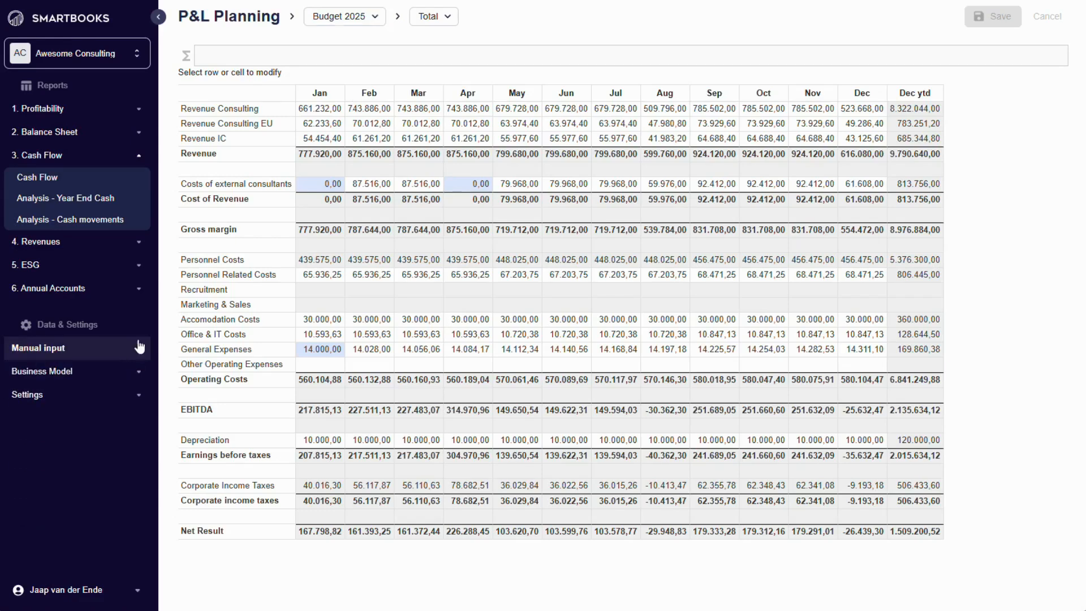
pyautogui.click(138, 155)
pyautogui.click(147, 333)
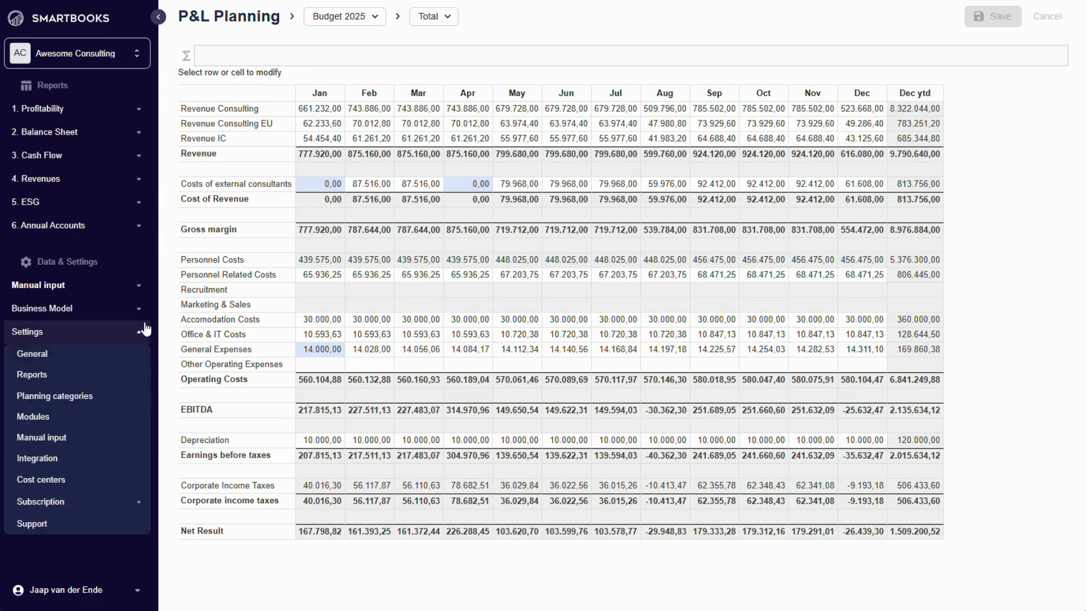
pyautogui.click(92, 396)
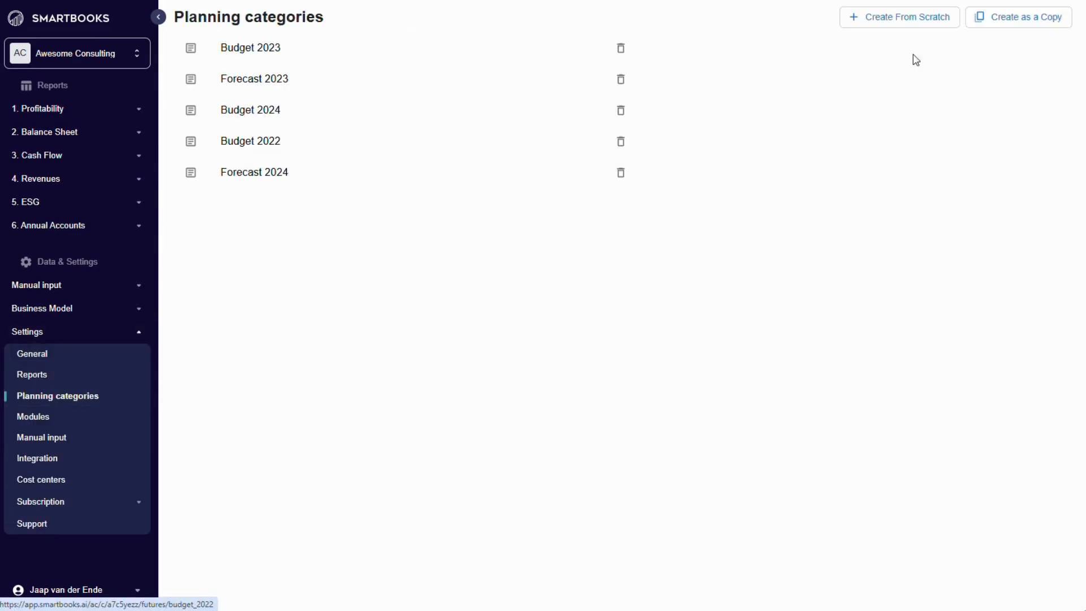
pyautogui.click(1021, 22)
pyautogui.click(651, 263)
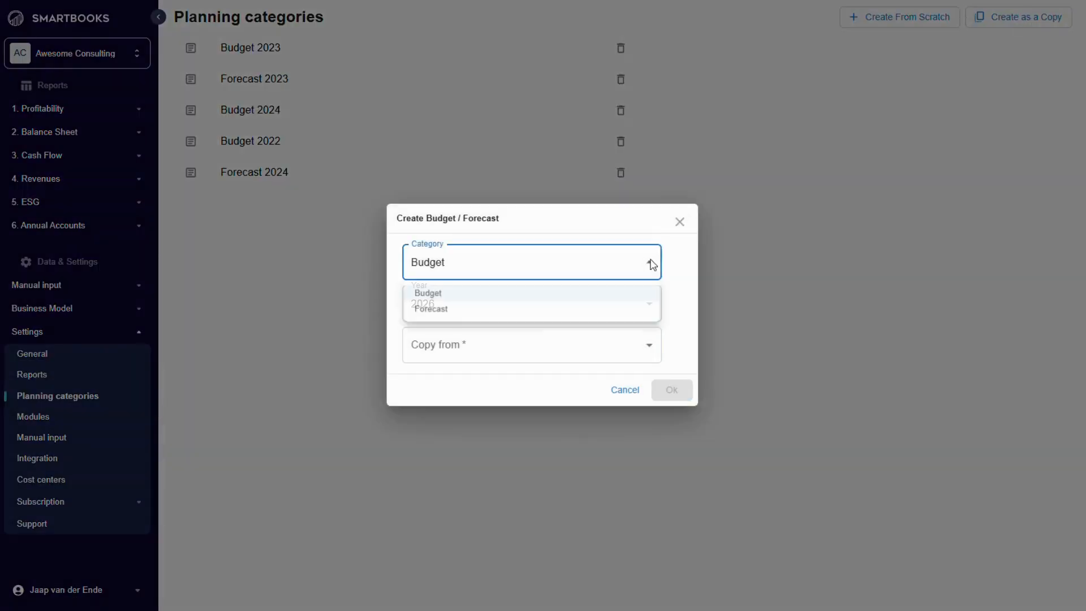
pyautogui.click(562, 308)
pyautogui.click(650, 308)
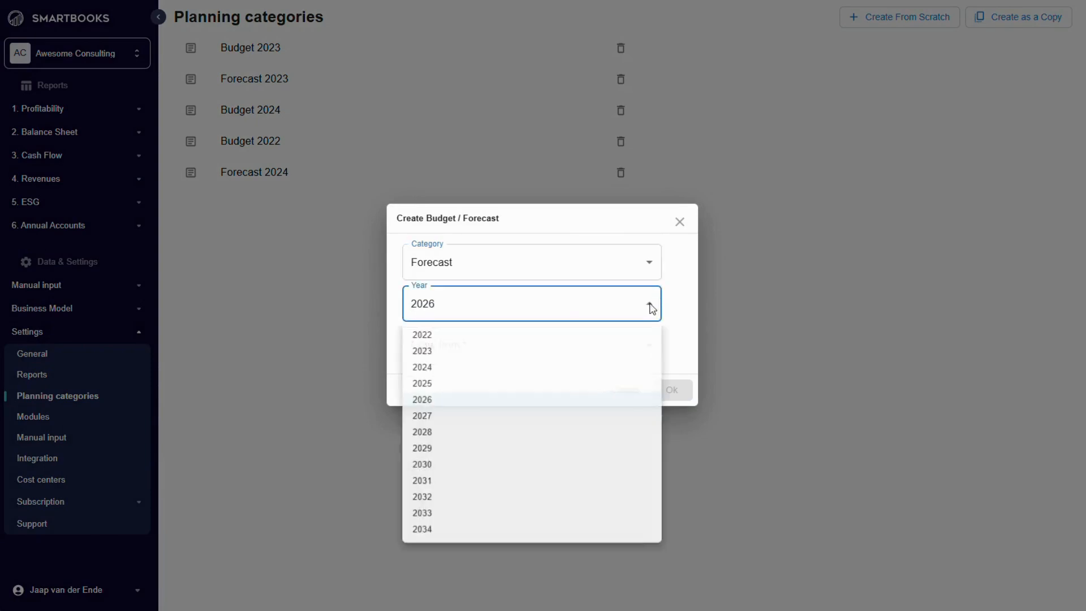
pyautogui.click(565, 391)
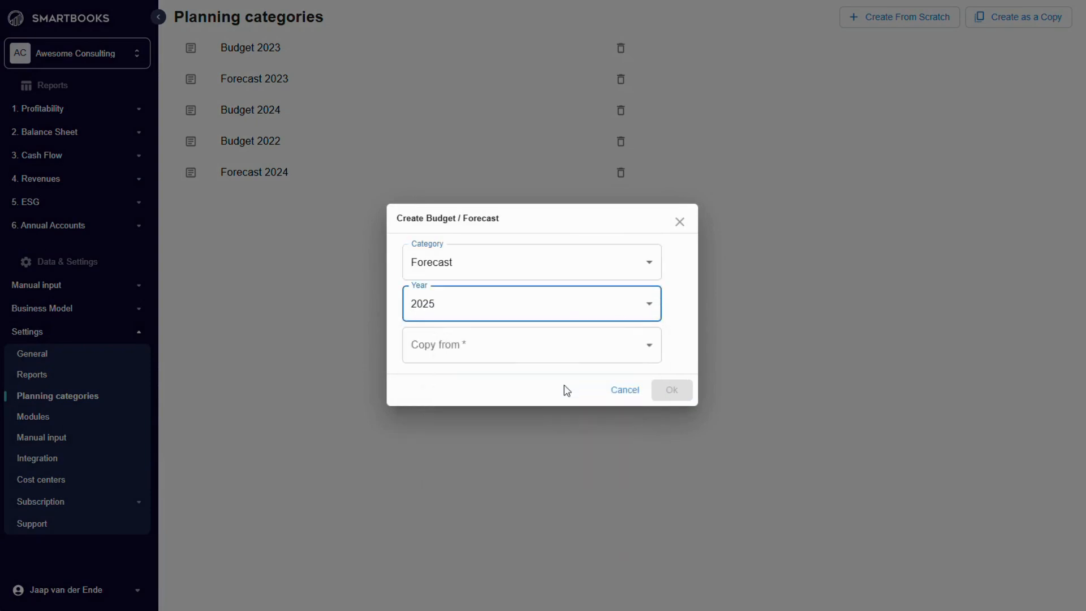
pyautogui.click(562, 350)
pyautogui.click(469, 455)
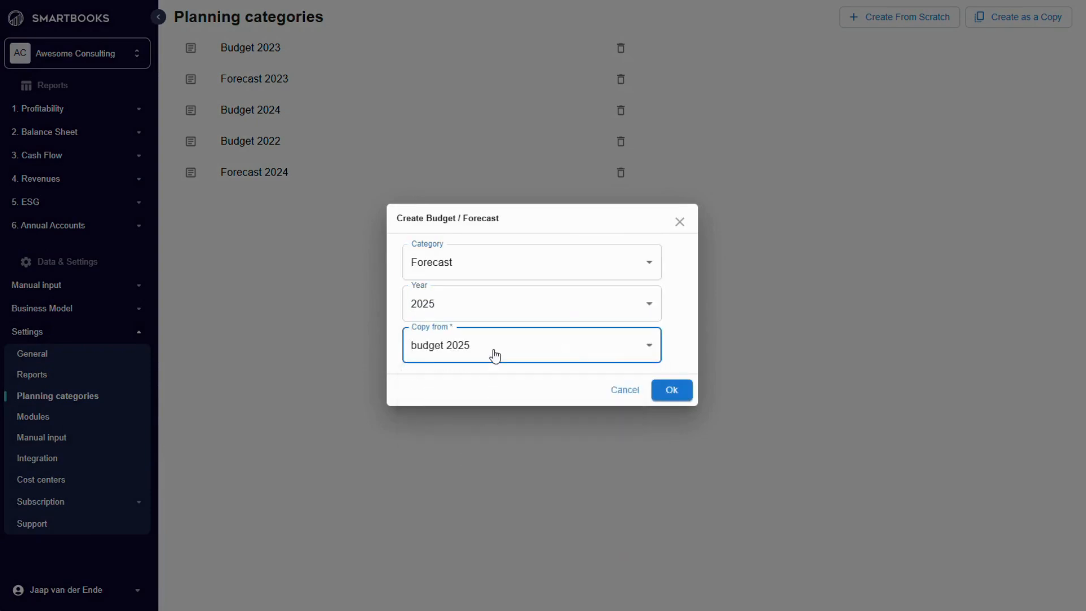